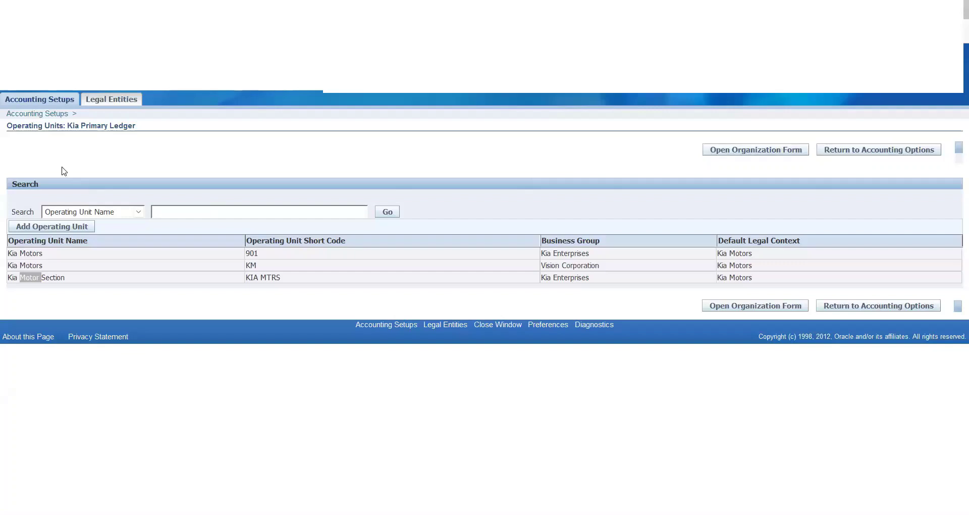
# View the blank new operating unit form for Kia Primary Ledger without saving, and return to the accounting options
pyautogui.click(43, 227)
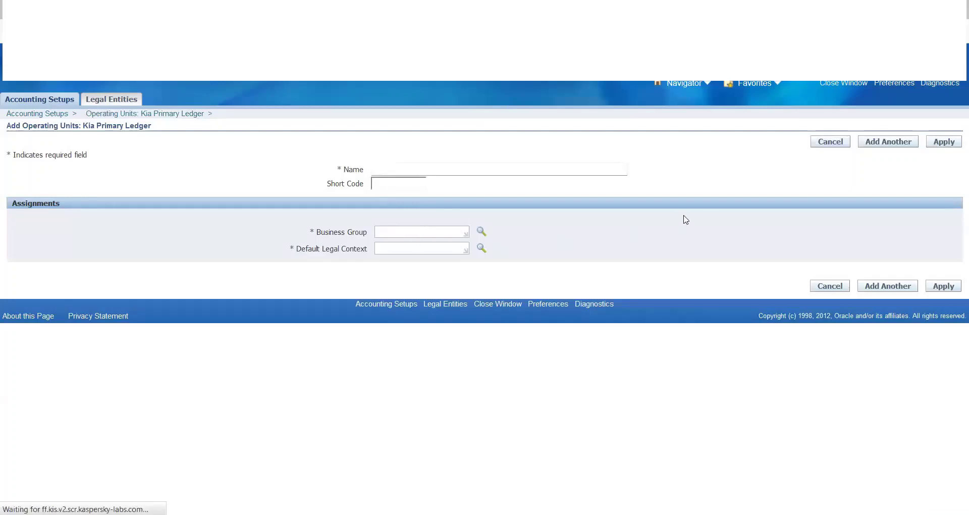
pyautogui.click(828, 142)
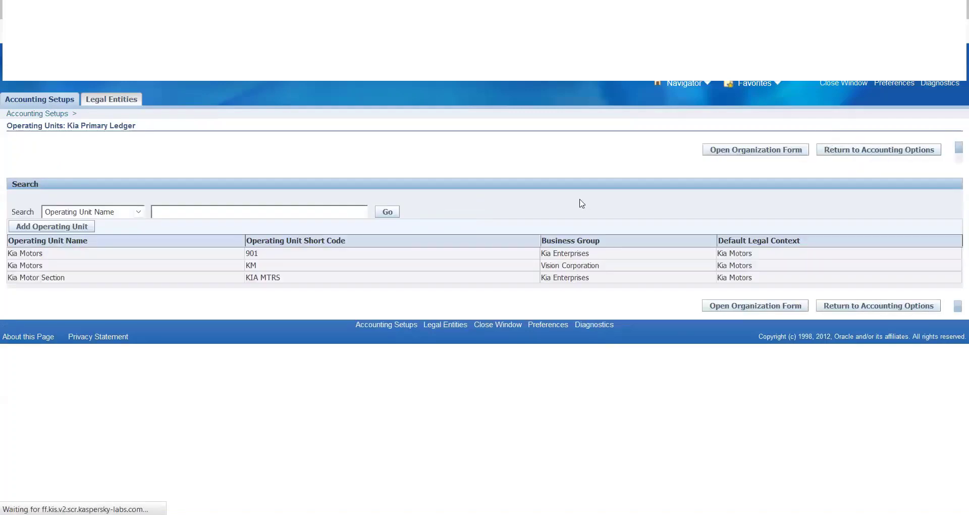
pyautogui.click(847, 152)
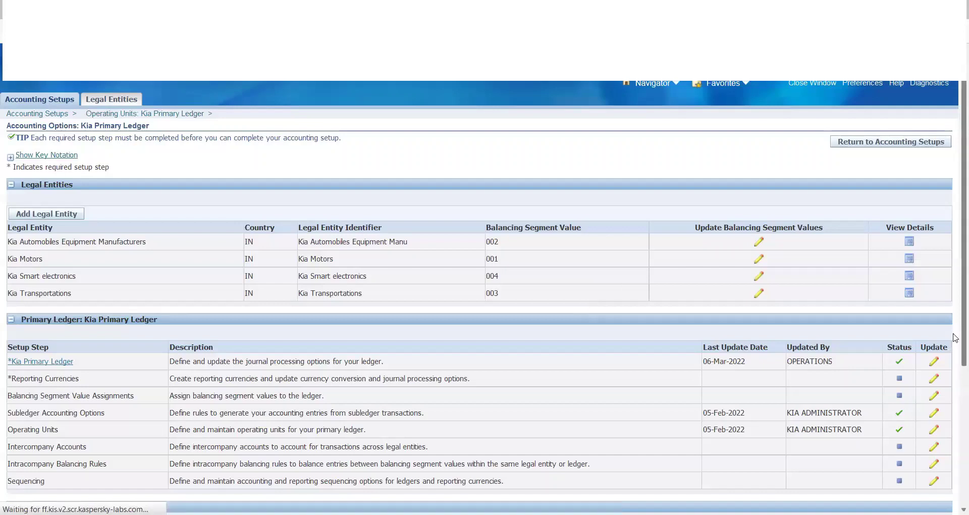
# View a blank intracompany balancing rule for Kia Motors without saving it, and finish the Intracompany Balancing Rules setup with status Complete
pyautogui.scroll(-3, 955, 337)
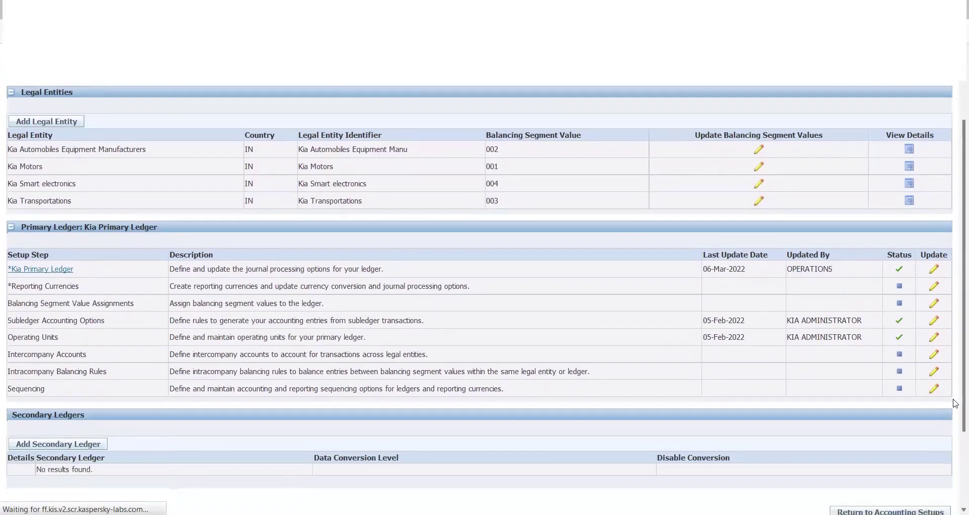
pyautogui.click(935, 374)
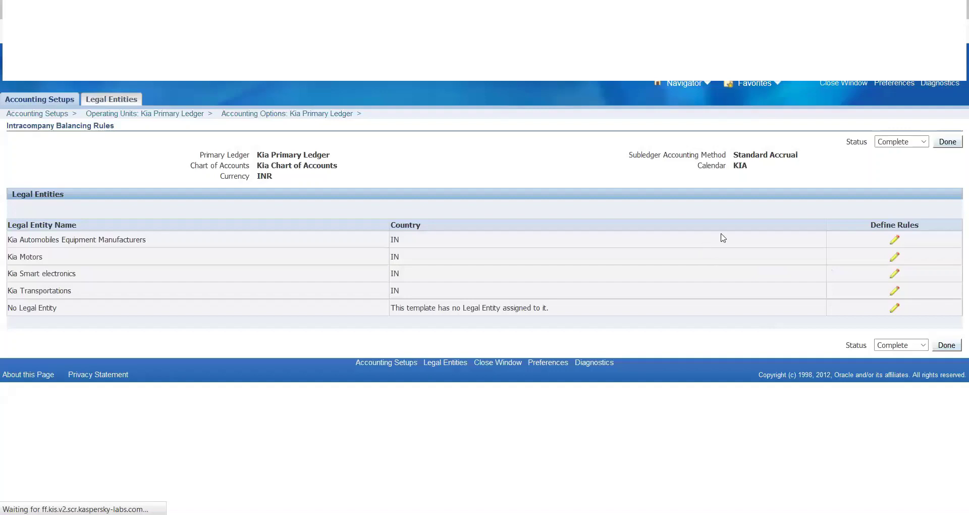
pyautogui.click(894, 260)
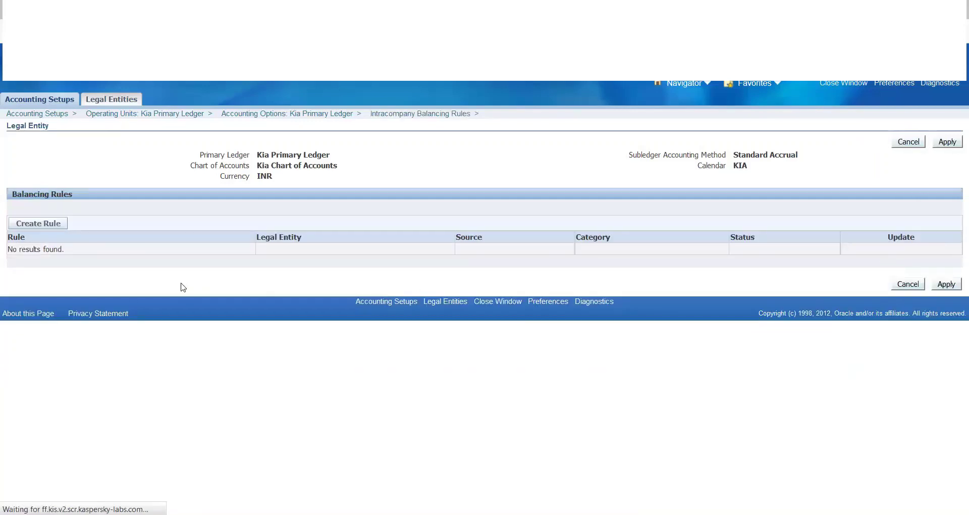
pyautogui.click(32, 230)
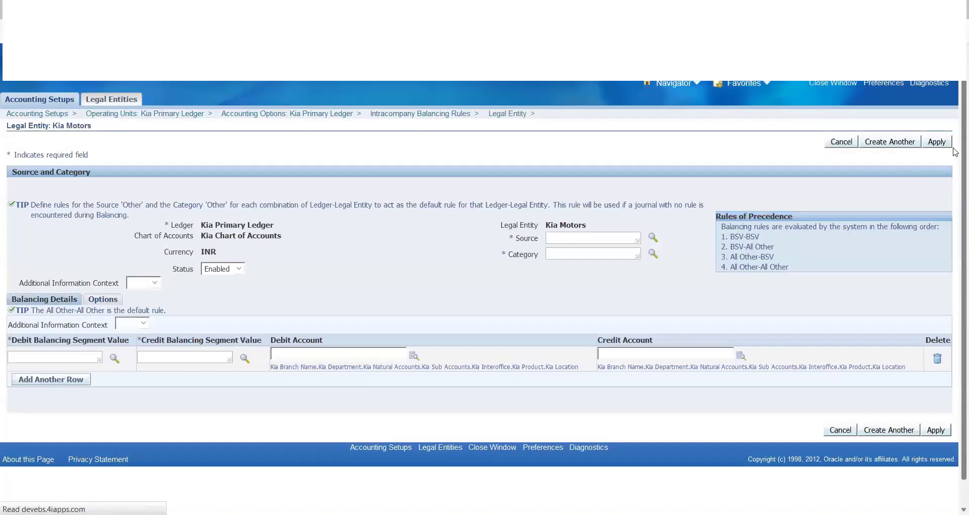
pyautogui.scroll(-1, 955, 167)
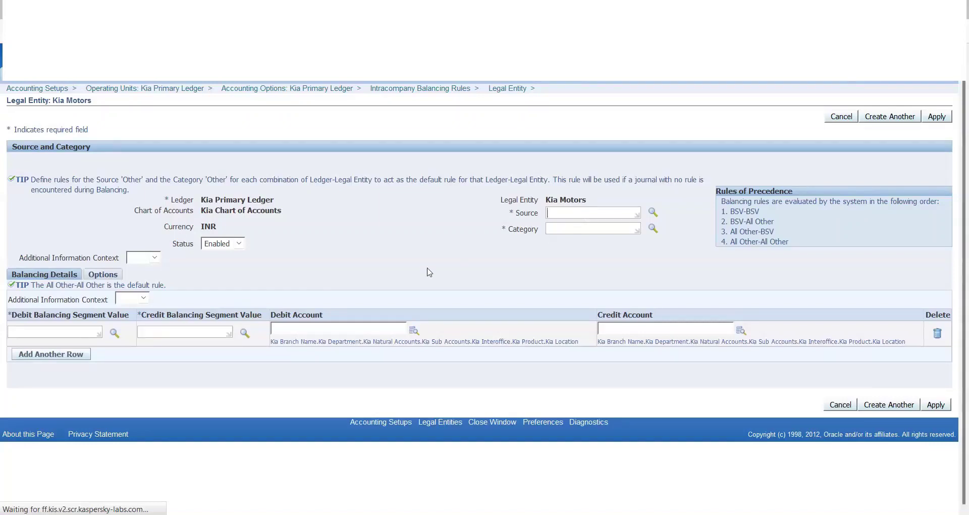
pyautogui.click(83, 334)
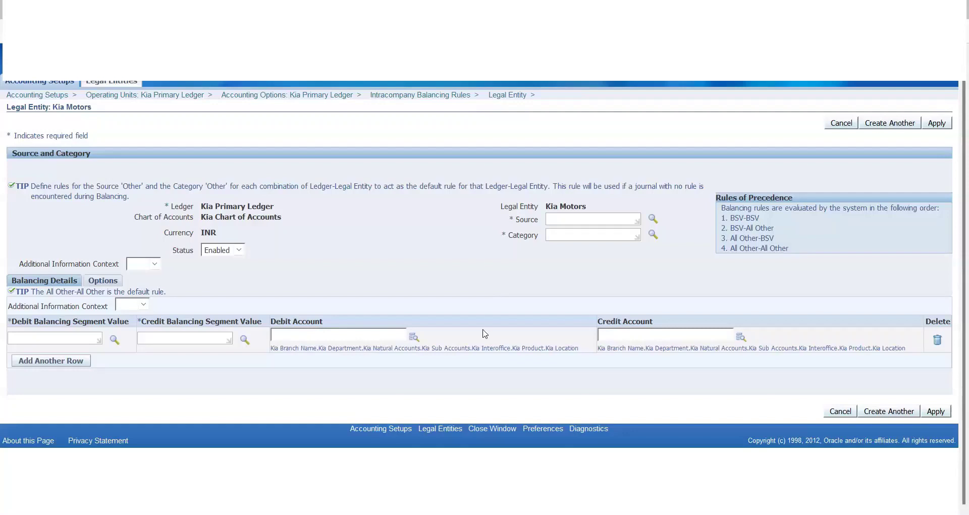
pyautogui.click(835, 127)
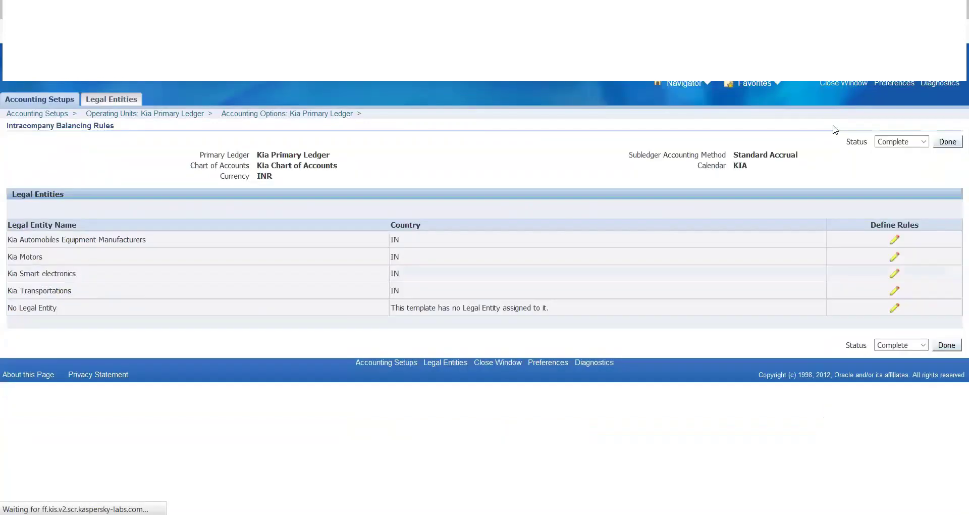
pyautogui.click(947, 143)
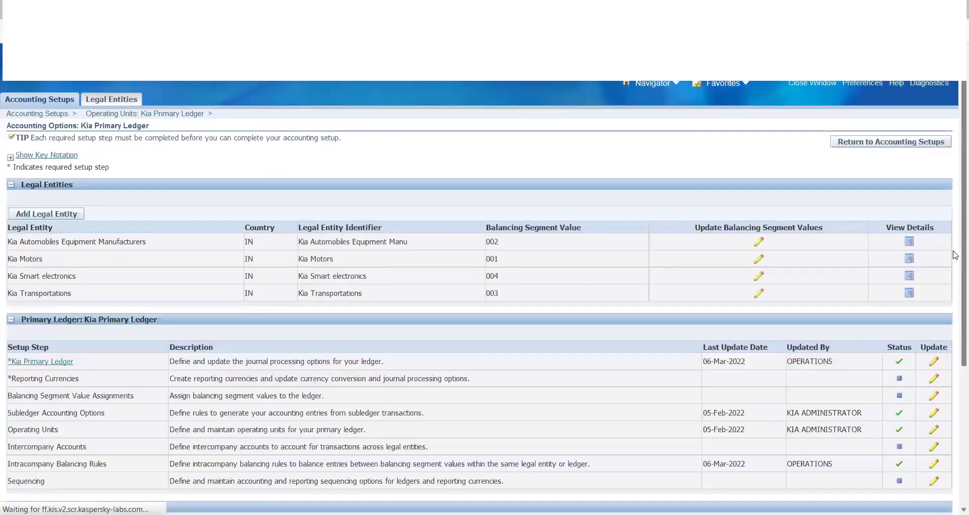
# View a blank intercompany relationship row for Kia Smart electronics without saving it, and finish the Intercompany Accounts setup with status In Progress
pyautogui.scroll(-3, 955, 275)
pyautogui.scroll(-1, 954, 323)
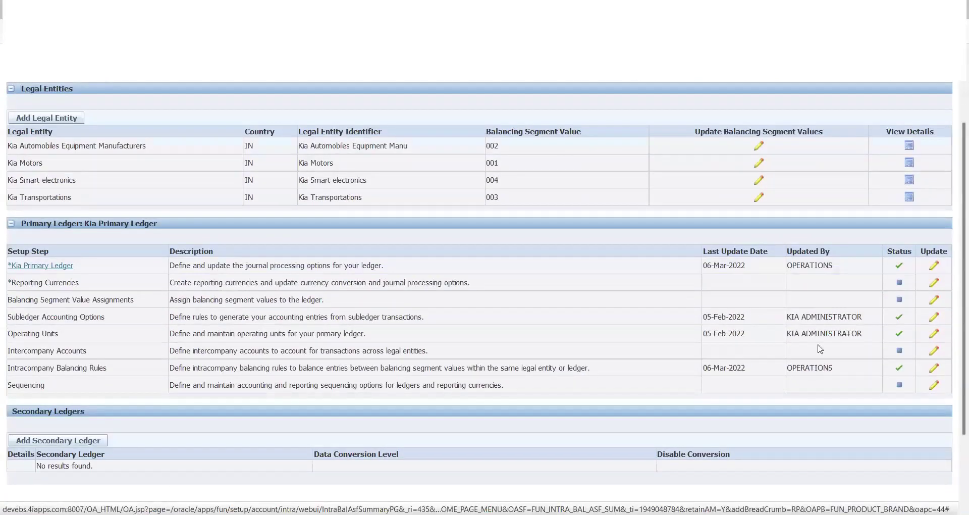
pyautogui.click(933, 352)
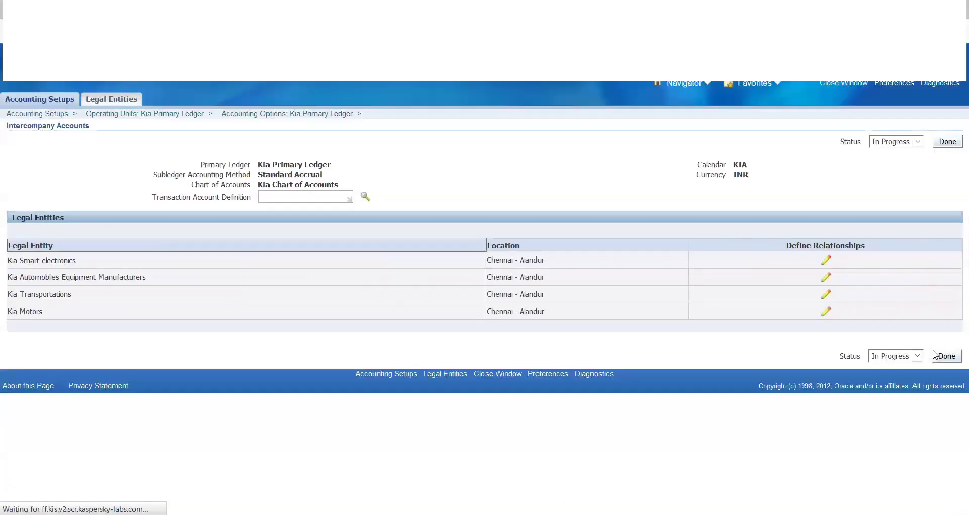
pyautogui.click(824, 266)
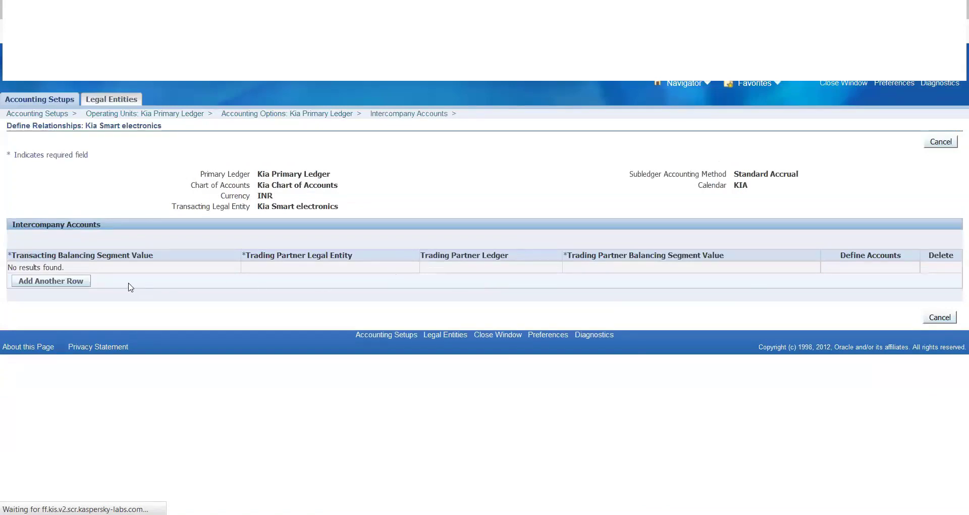
pyautogui.click(72, 286)
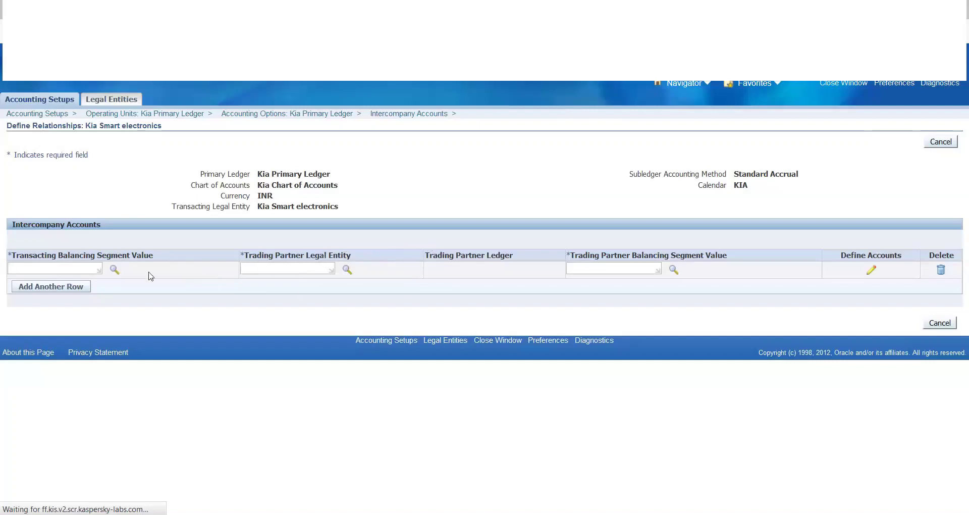
pyautogui.click(67, 268)
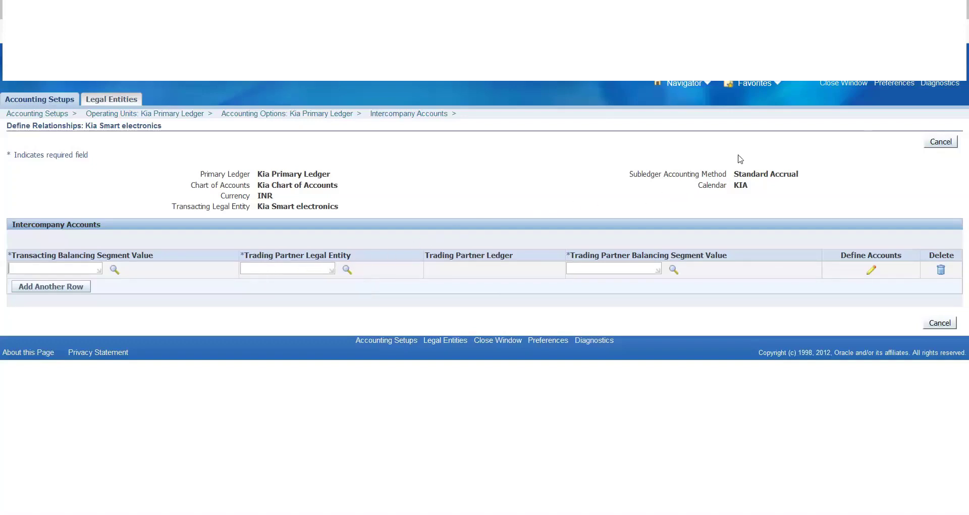
pyautogui.click(939, 141)
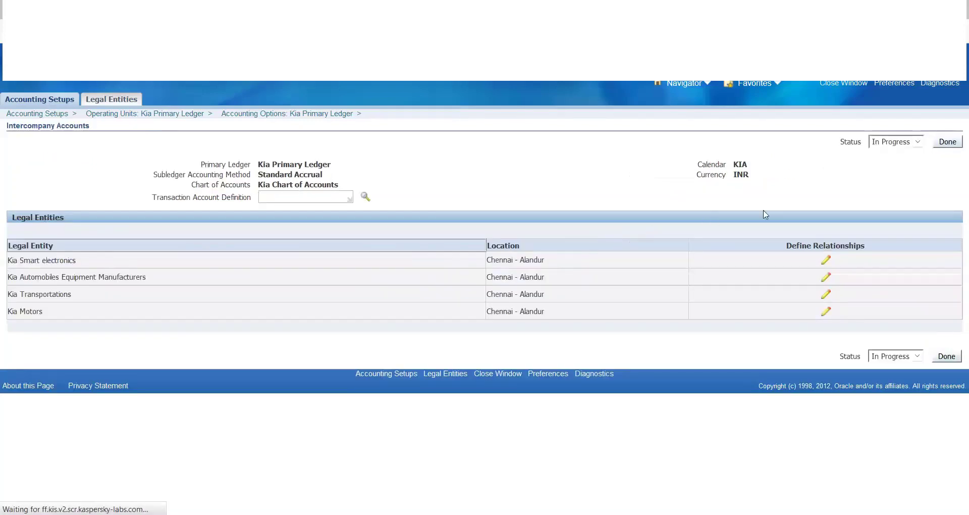
pyautogui.click(949, 145)
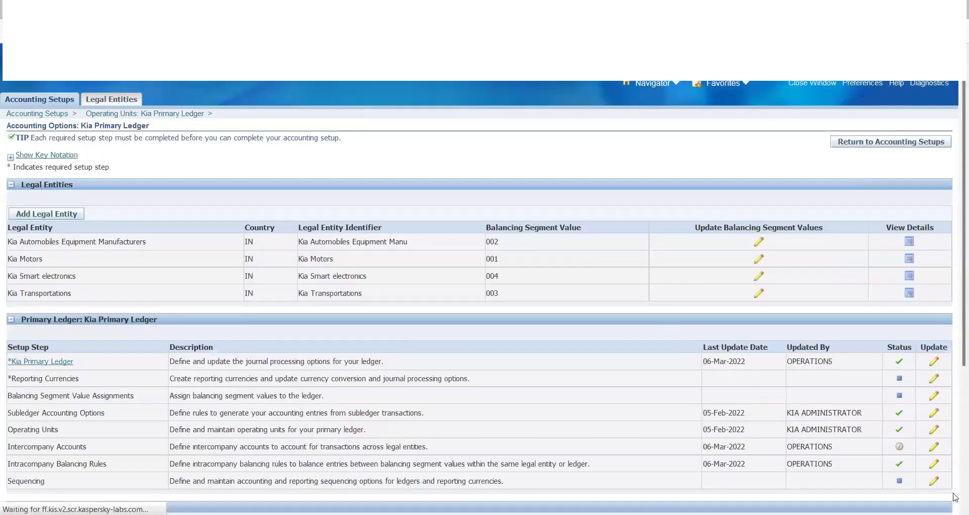
# Start a new accounting sequencing context for Kia Primary Ledger using the Posting - GL Journal Entry event and entity
pyautogui.scroll(-3, 934, 380)
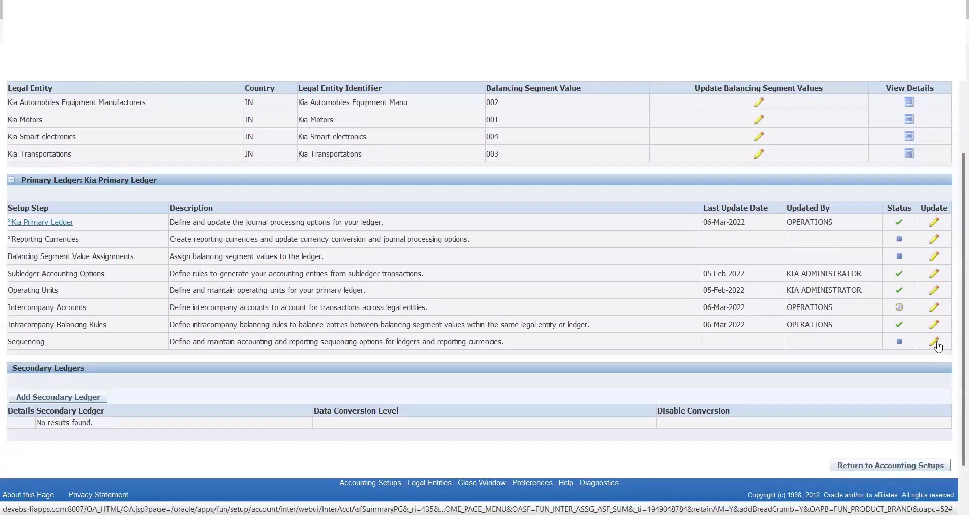
pyautogui.click(933, 343)
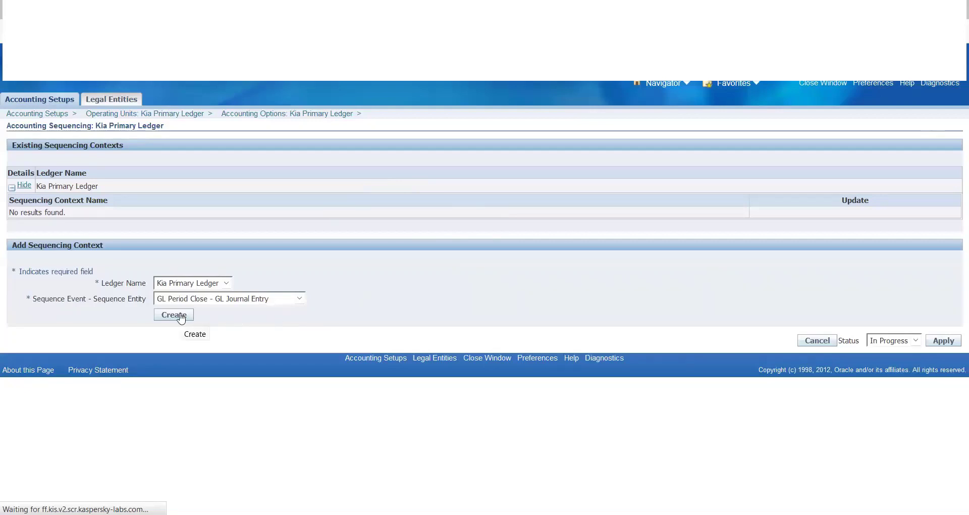
pyautogui.click(300, 297)
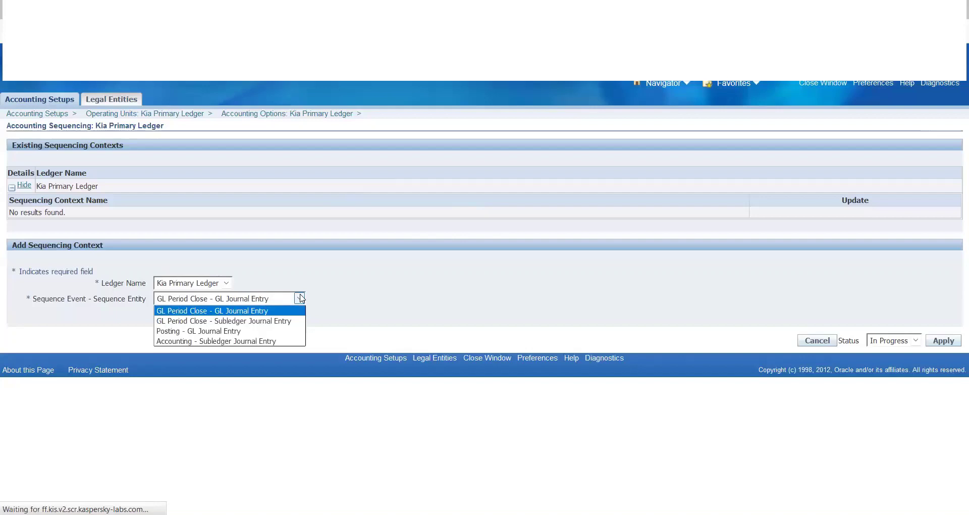
pyautogui.click(233, 335)
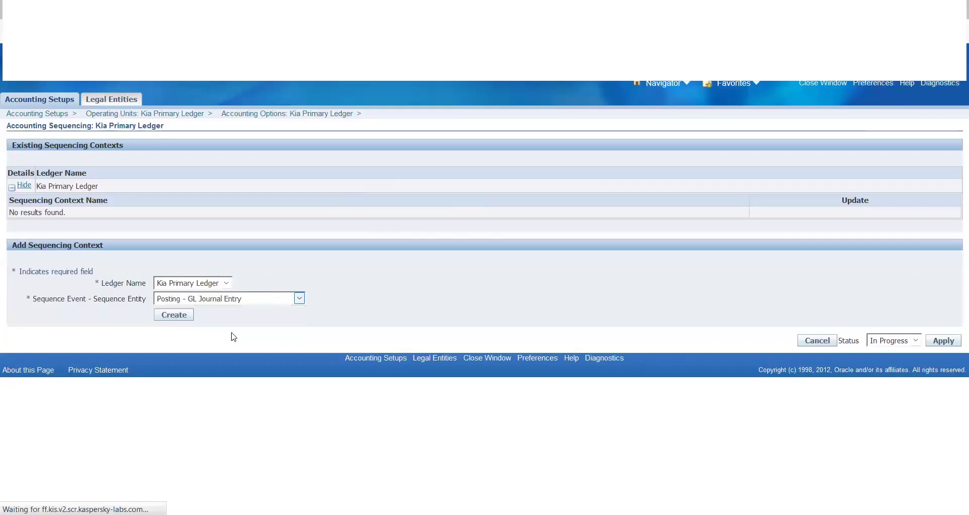
pyautogui.click(188, 317)
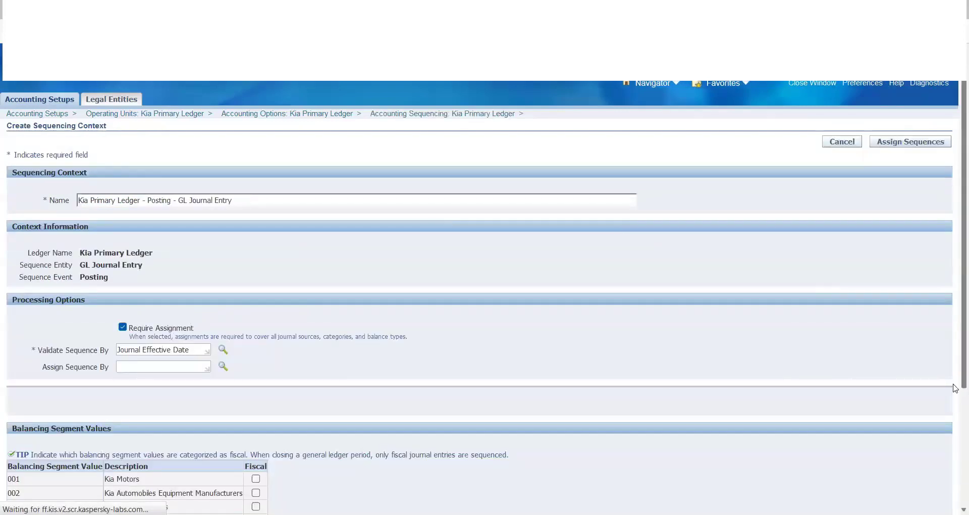
# Examine the sequence assignment and sequence creation forms for the context, and return to the accounting options without saving
pyautogui.scroll(-5, 955, 381)
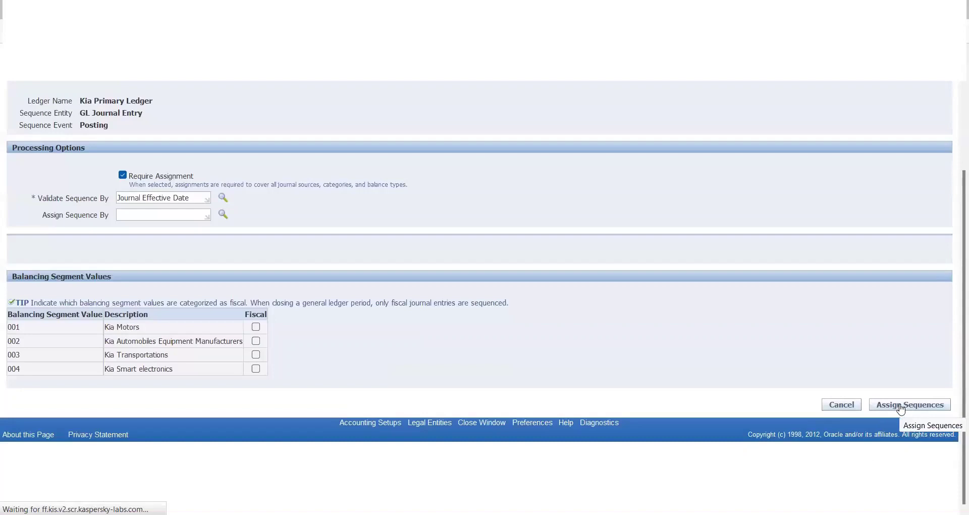
pyautogui.click(900, 405)
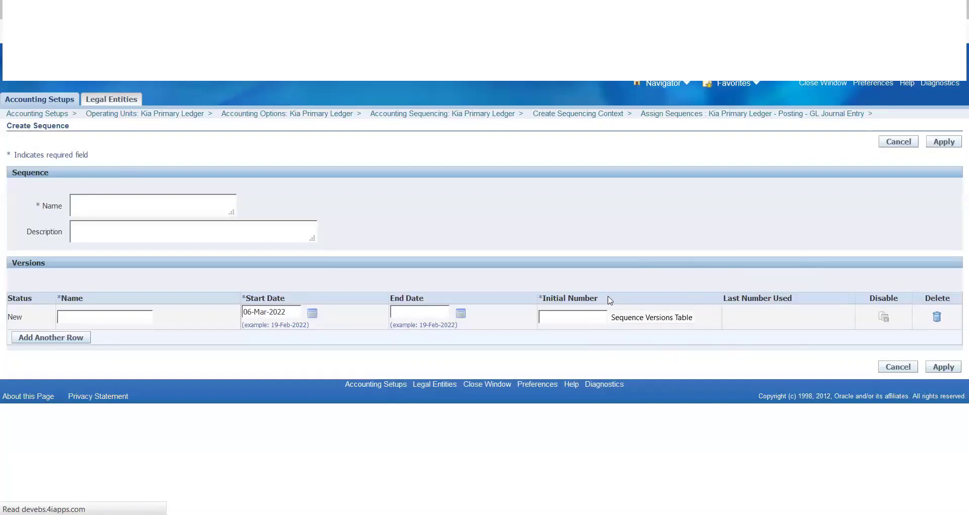
pyautogui.click(898, 146)
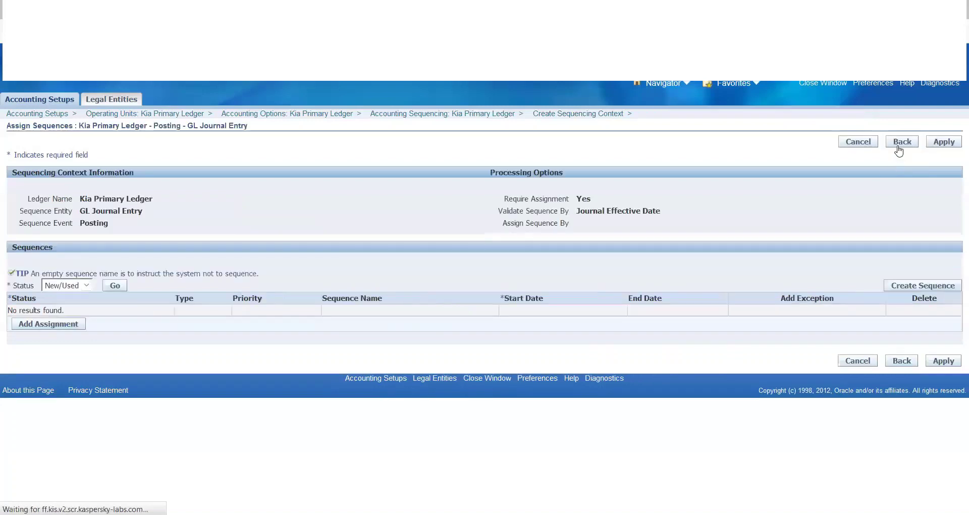
pyautogui.click(866, 144)
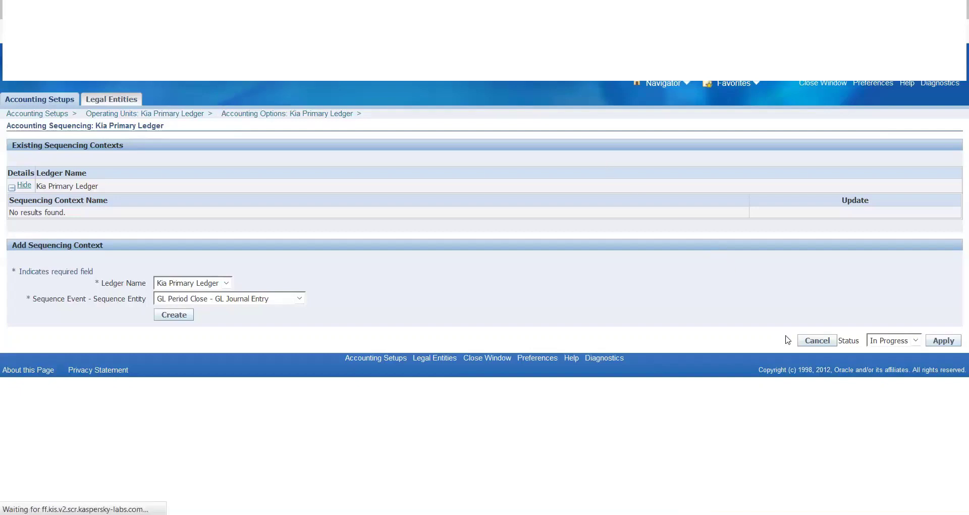
pyautogui.click(817, 340)
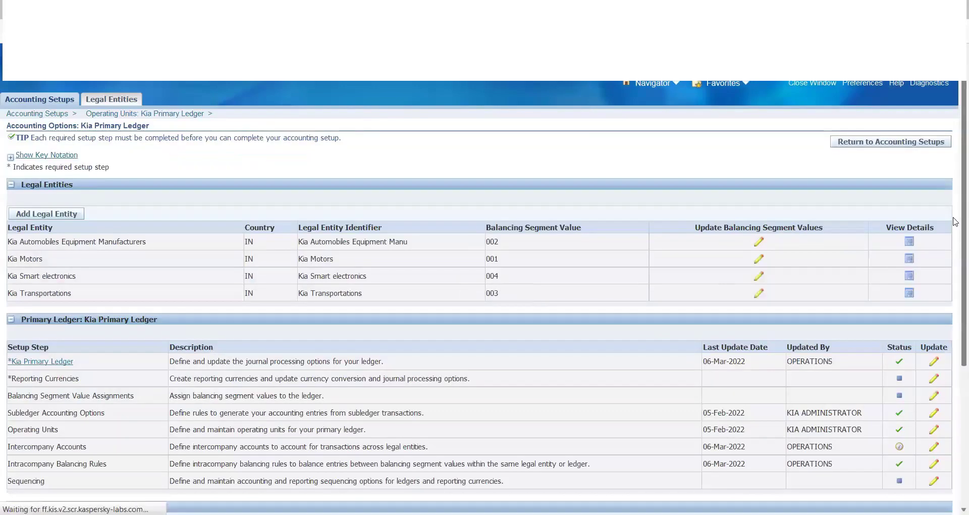
pyautogui.scroll(-4, 955, 243)
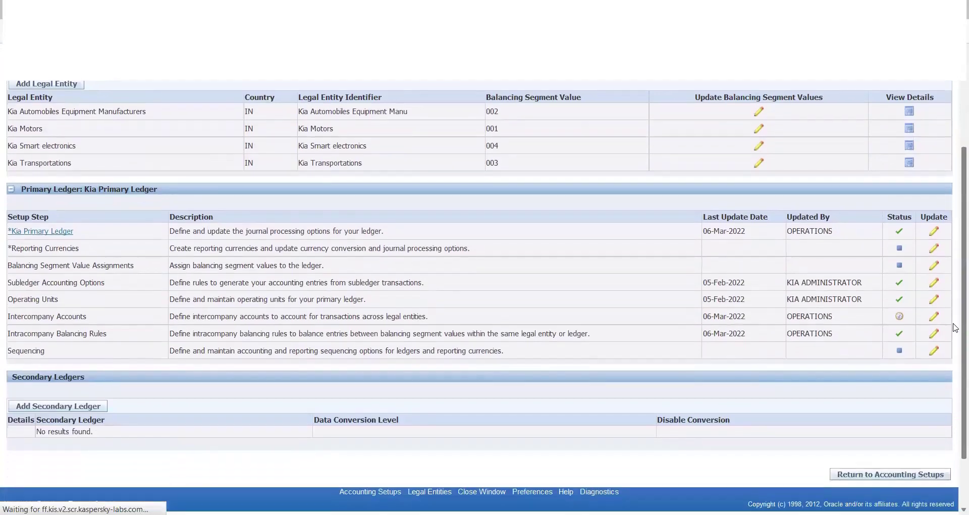
pyautogui.scroll(4, 955, 334)
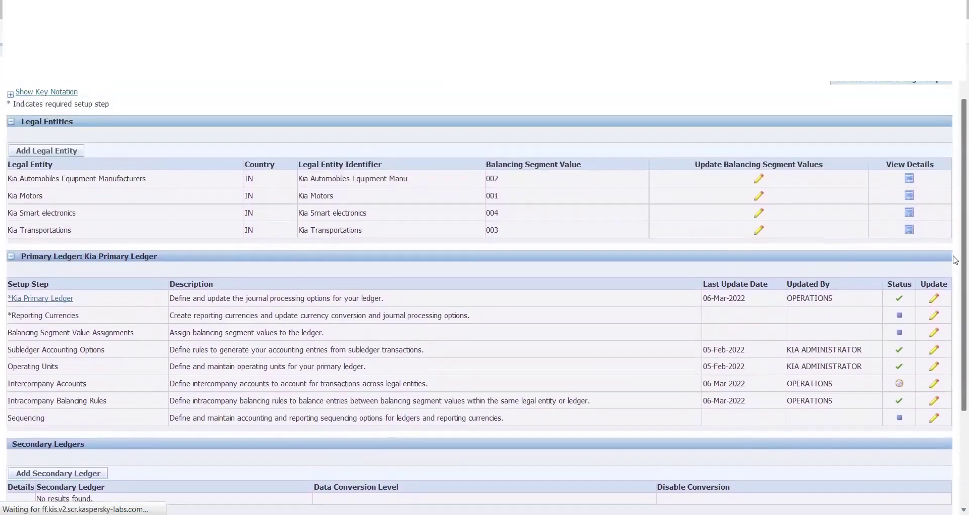
pyautogui.scroll(1, 955, 212)
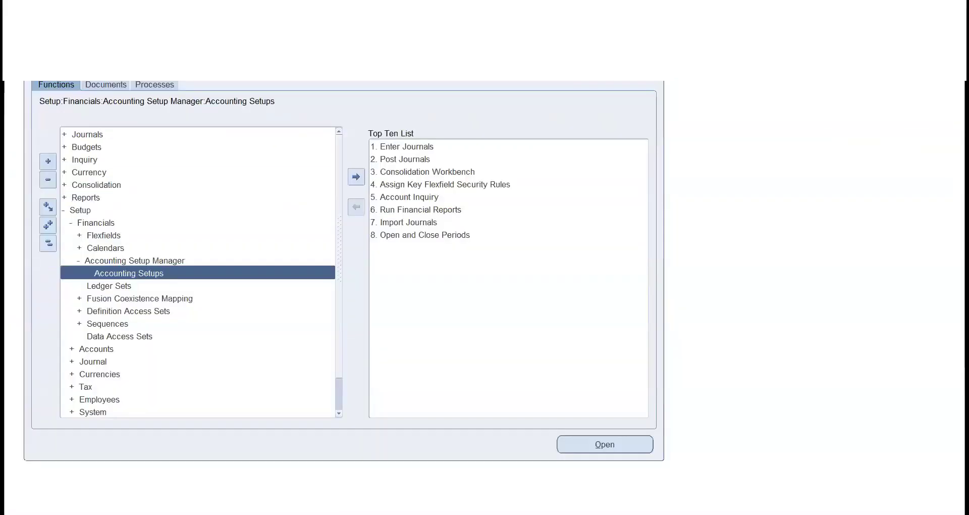
# Switch to the System Administrator responsibility in the Oracle forms navigator, searching for "system Administrat%"
pyautogui.hotkey('ctrl', 'l')
pyautogui.write('system Administrat%')
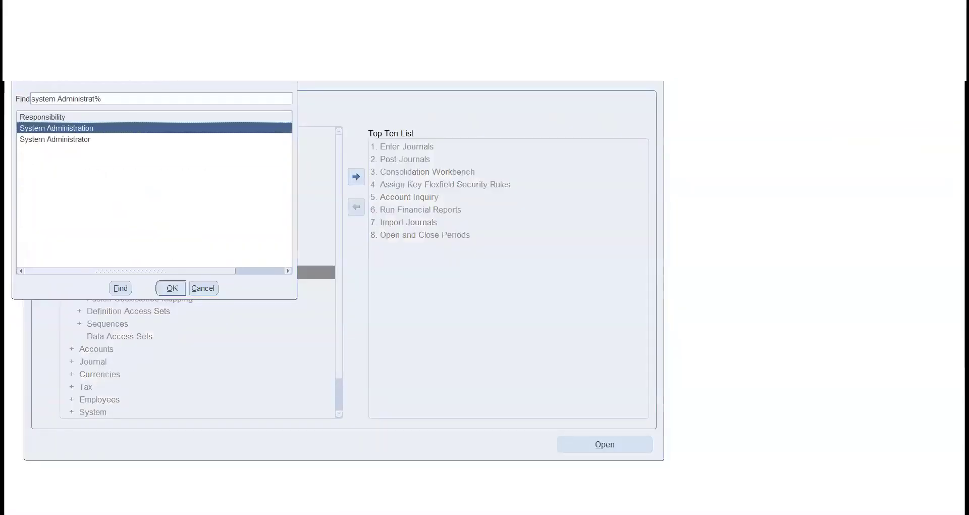
pyautogui.click(55, 139)
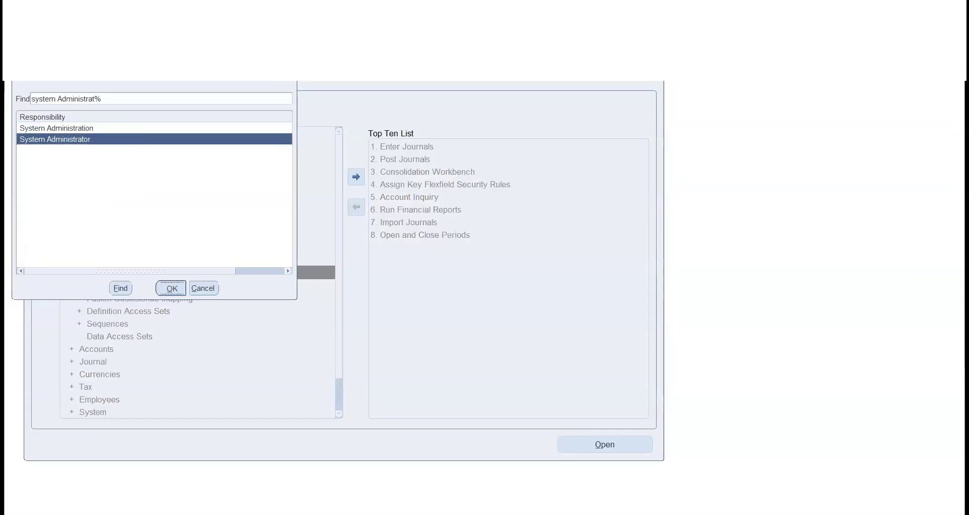
pyautogui.press('Return')
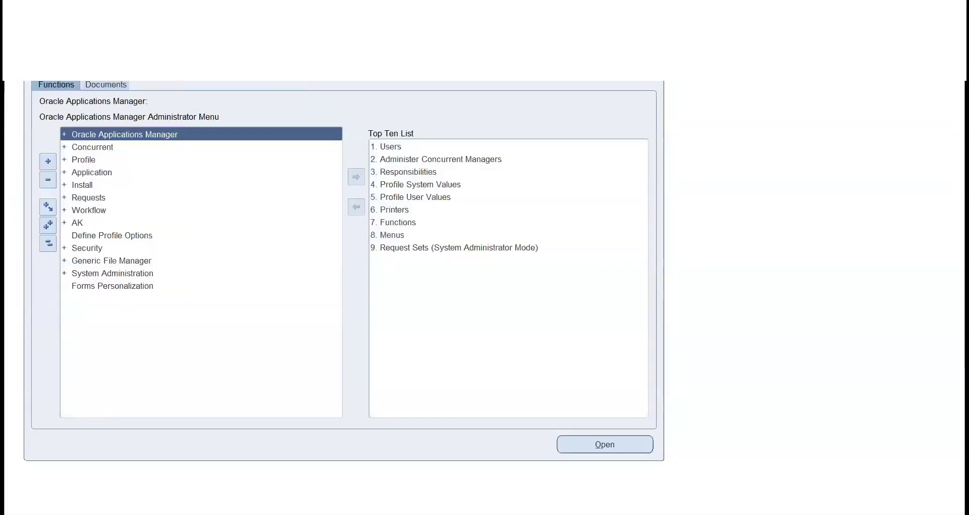
# Open the system profile options form with its profile search criteria
pyautogui.click(92, 147)
pyautogui.click(83, 160)
pyautogui.doubleClick(84, 160)
pyautogui.click(93, 172)
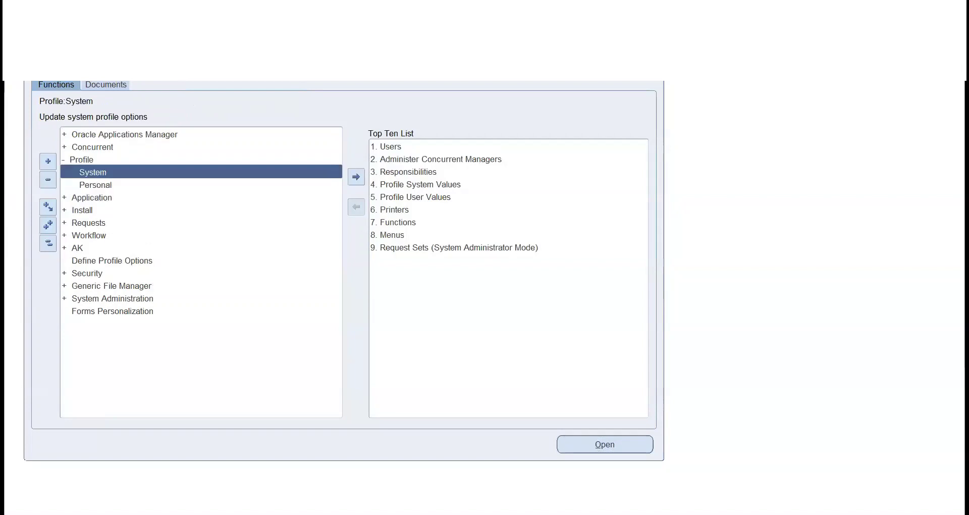
pyautogui.press('Return')
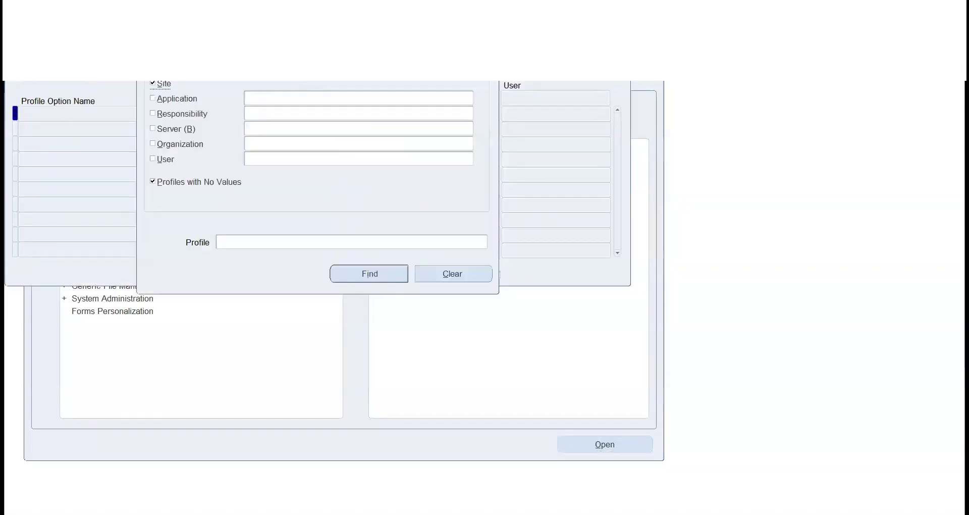
# Set the profile search to the responsibility level for General Ledger, Vision Operations (USA), looking it up with "gener"
pyautogui.click(177, 116)
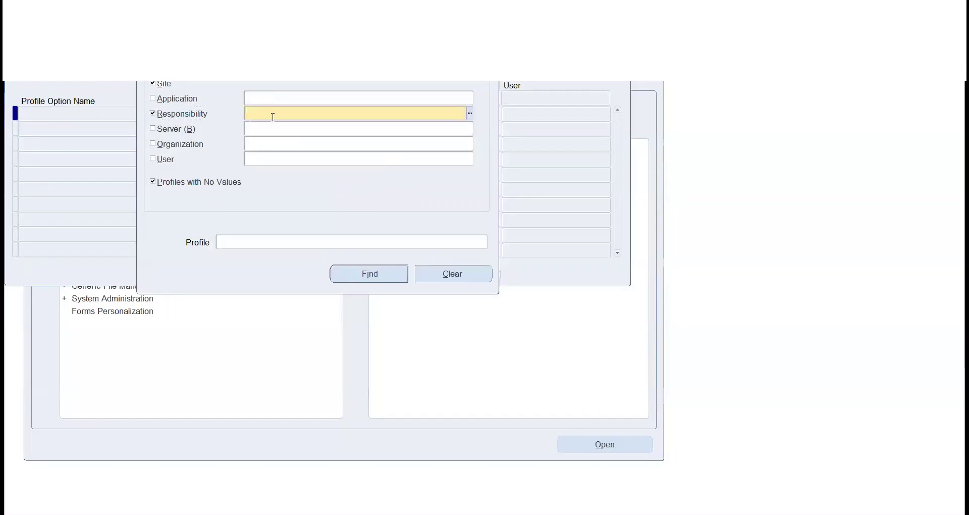
pyautogui.write('gner')
pyautogui.doubleClick(273, 118)
pyautogui.press('BackSpace')
pyautogui.write('gener')
pyautogui.press('Tab')
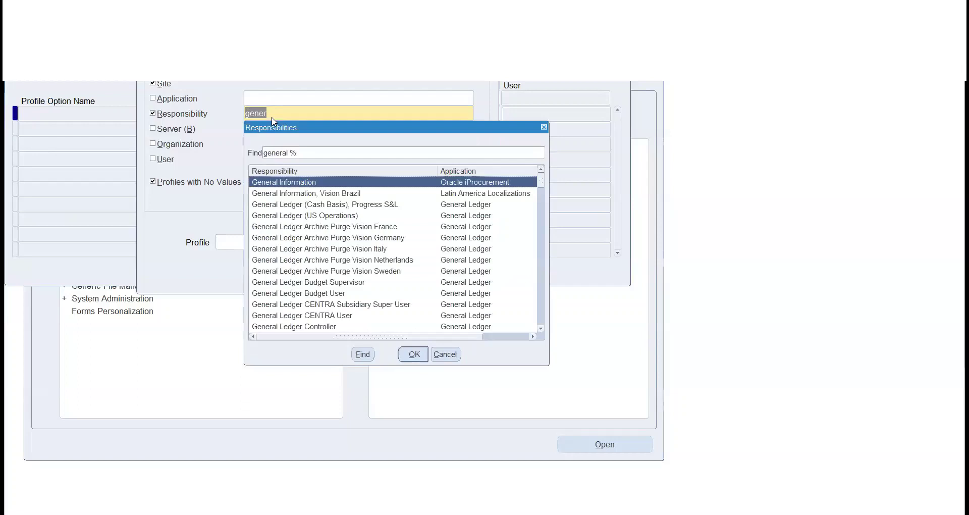
pyautogui.press('Down')
pyautogui.press('Down')
pyautogui.press('Down')
pyautogui.press('Down')
pyautogui.press('Down')
pyautogui.press('Down')
pyautogui.press('Down')
pyautogui.press('Down')
pyautogui.press('Down')
pyautogui.press('Down')
pyautogui.press('Down')
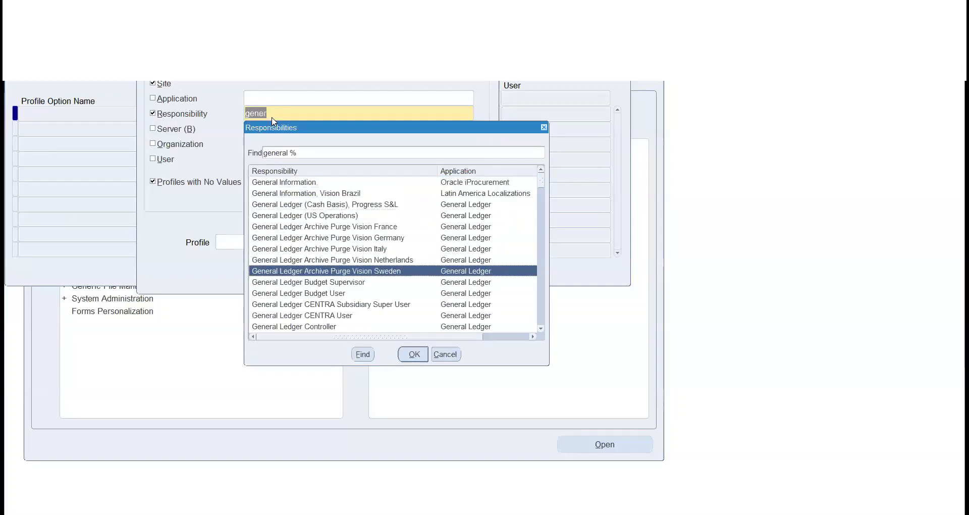
pyautogui.press('Down')
pyautogui.press('Down')
pyautogui.press('Down')
pyautogui.press('Down')
pyautogui.press('Down')
pyautogui.press('Down')
pyautogui.press('Down')
pyautogui.press('Down')
pyautogui.press('Down')
pyautogui.press('Down')
pyautogui.press('Down')
pyautogui.press('Down')
pyautogui.press('Down')
pyautogui.press('Down')
pyautogui.press('Down')
pyautogui.press('Down')
pyautogui.press('Down')
pyautogui.press('Down')
pyautogui.press('Down')
pyautogui.press('Down')
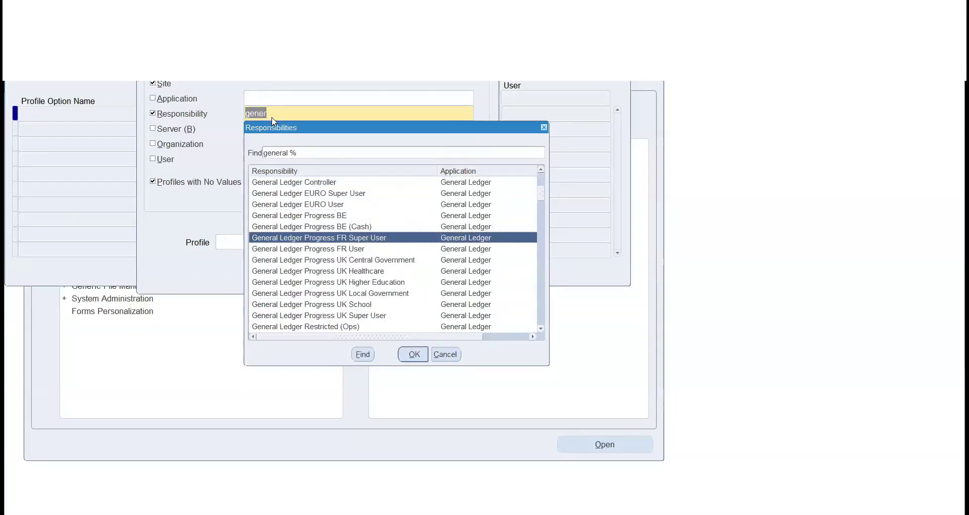
pyautogui.press('Down')
pyautogui.press('Down')
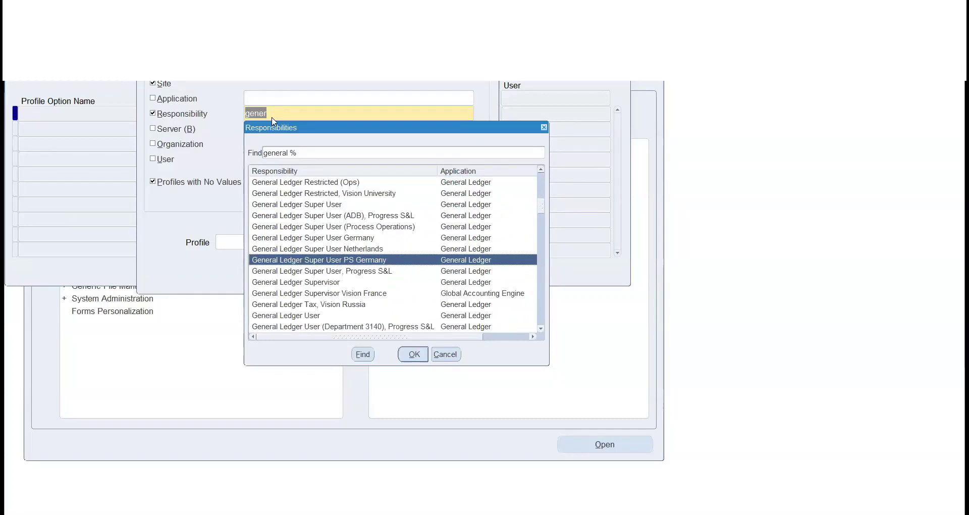
pyautogui.press('Down')
pyautogui.press('Down')
pyautogui.press('Down')
pyautogui.press('Down')
pyautogui.press('Down')
pyautogui.press('Down')
pyautogui.press('Down')
pyautogui.press('Down')
pyautogui.press('Down')
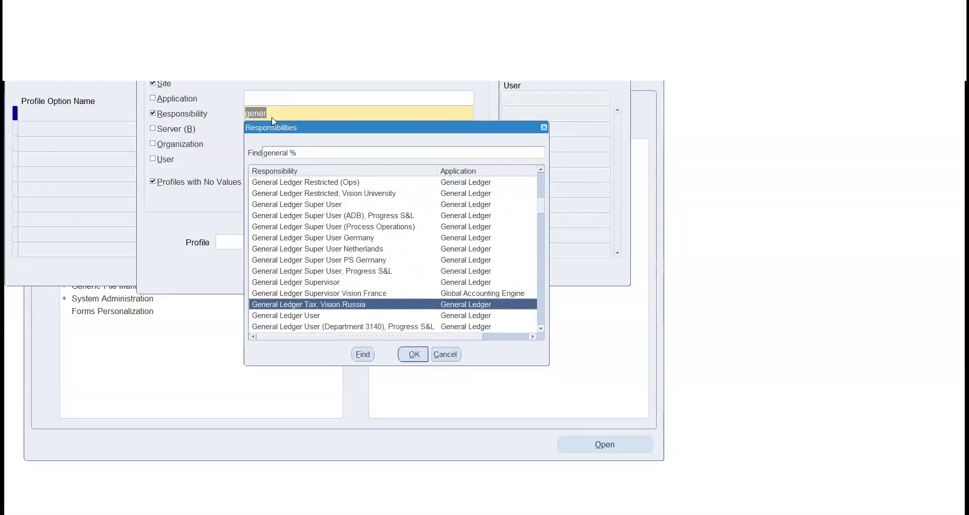
pyautogui.press('Down')
pyautogui.press('Down')
pyautogui.press('Down')
pyautogui.press('Down')
pyautogui.press('Down')
pyautogui.press('Down')
pyautogui.press('Down')
pyautogui.press('Down')
pyautogui.press('Down')
pyautogui.press('Down')
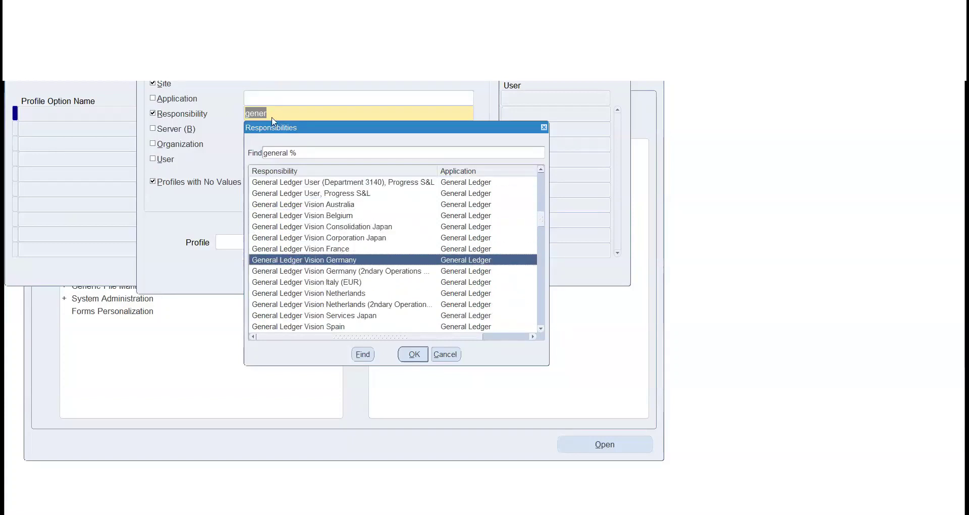
pyautogui.press('Down')
pyautogui.press('Down')
pyautogui.press('Down')
pyautogui.press('Down')
pyautogui.press('Down')
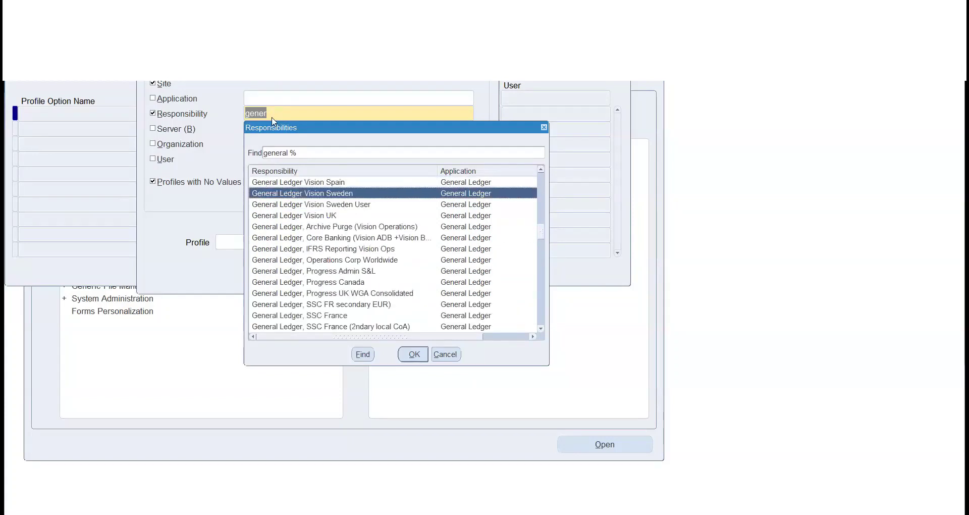
pyautogui.press('Down')
pyautogui.press('Down')
pyautogui.press('Down')
pyautogui.press('Down')
pyautogui.press('Down')
pyautogui.press('Down')
pyautogui.press('Down')
pyautogui.press('Down')
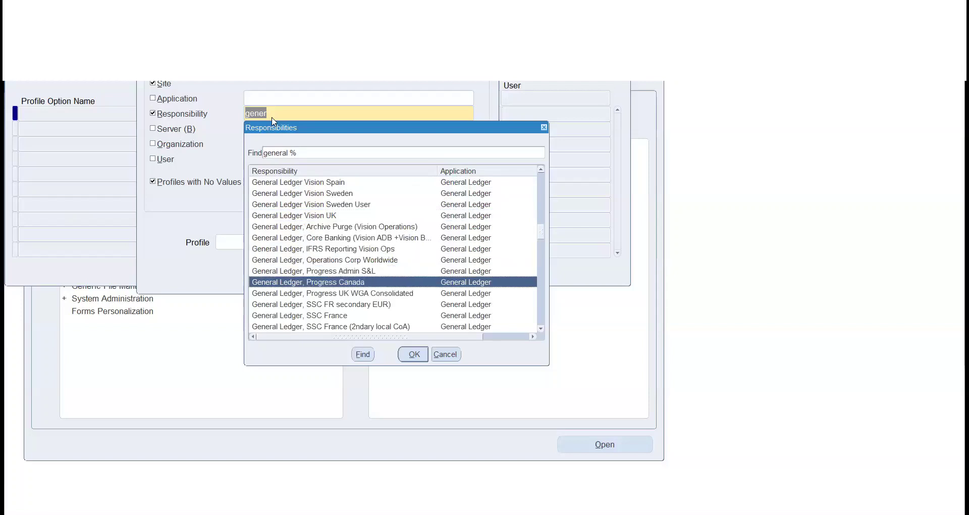
pyautogui.press('Down')
pyautogui.press('Down')
pyautogui.press('Down')
pyautogui.press('Down')
pyautogui.press('Down')
pyautogui.press('Down')
pyautogui.press('Down')
pyautogui.press('Down')
pyautogui.press('Down')
pyautogui.press('Down')
pyautogui.press('Down')
pyautogui.press('Down')
pyautogui.press('Down')
pyautogui.press('Down')
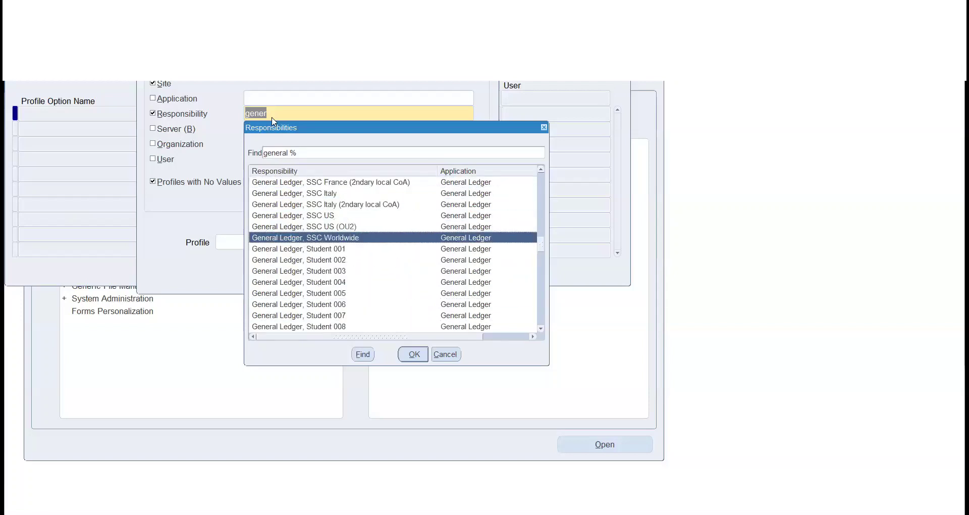
pyautogui.press('Down')
pyautogui.press('Down')
pyautogui.press('Down')
pyautogui.press('Down')
pyautogui.press('Down')
pyautogui.press('Down')
pyautogui.press('Down')
pyautogui.press('Down')
pyautogui.press('Down')
pyautogui.press('Down')
pyautogui.press('Down')
pyautogui.press('Down')
pyautogui.press('Down')
pyautogui.press('Down')
pyautogui.press('Down')
pyautogui.press('Down')
pyautogui.press('Down')
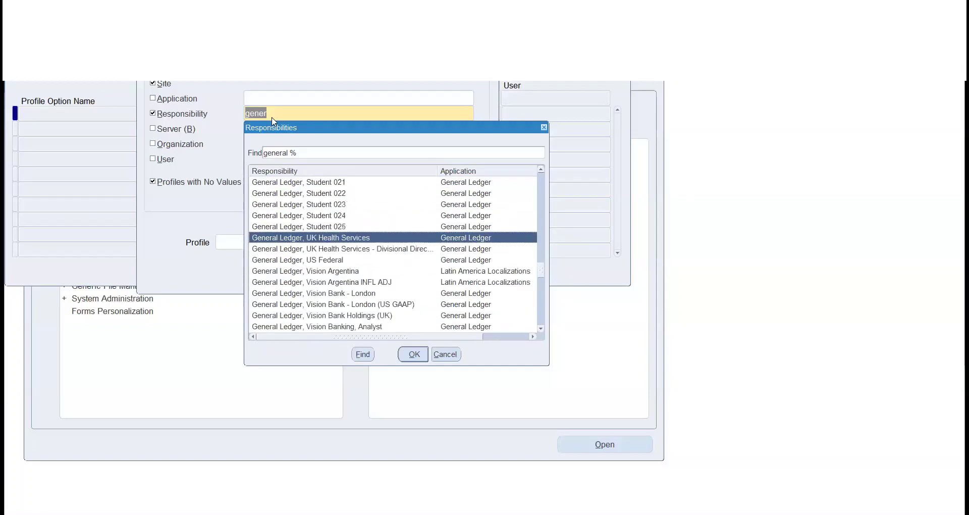
pyautogui.press('Down')
pyautogui.press('Down')
pyautogui.press('Down')
pyautogui.press('Down')
pyautogui.press('Down')
pyautogui.press('Down')
pyautogui.press('Down')
pyautogui.press('Down')
pyautogui.press('Down')
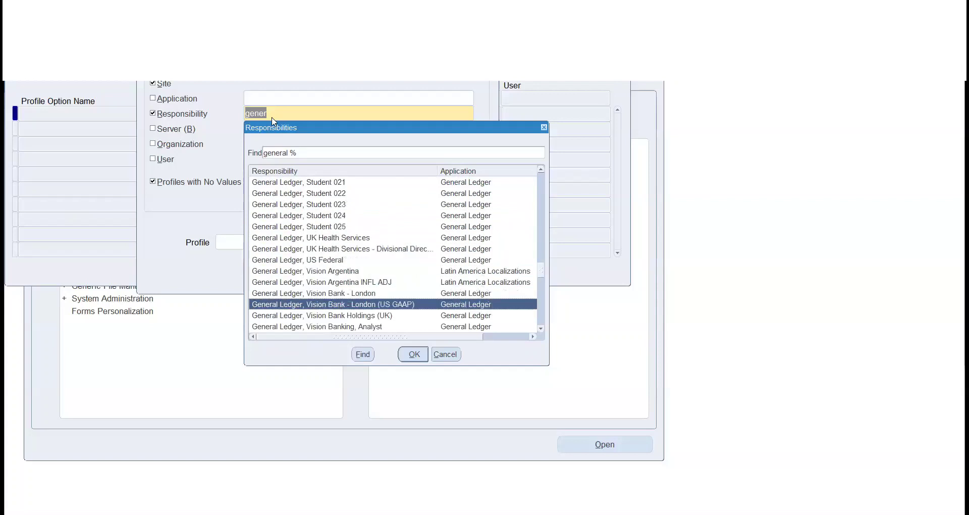
pyautogui.press('Down')
pyautogui.press('Down')
pyautogui.press('Down')
pyautogui.press('Down')
pyautogui.press('Down')
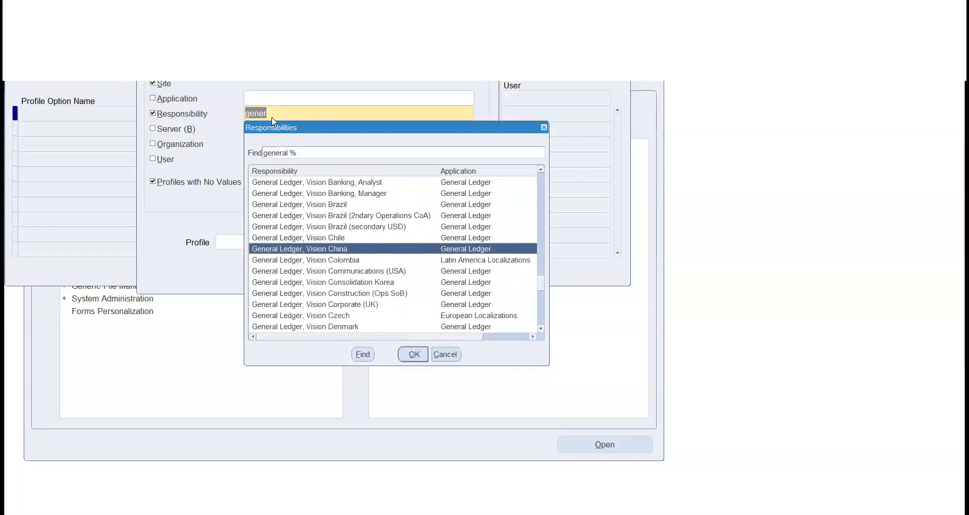
pyautogui.press('Down')
pyautogui.press('Down')
pyautogui.press('Down')
pyautogui.press('Down')
pyautogui.press('Down')
pyautogui.press('Down')
pyautogui.press('Down')
pyautogui.press('Down')
pyautogui.press('Down')
pyautogui.press('Down')
pyautogui.press('Down')
pyautogui.press('Down')
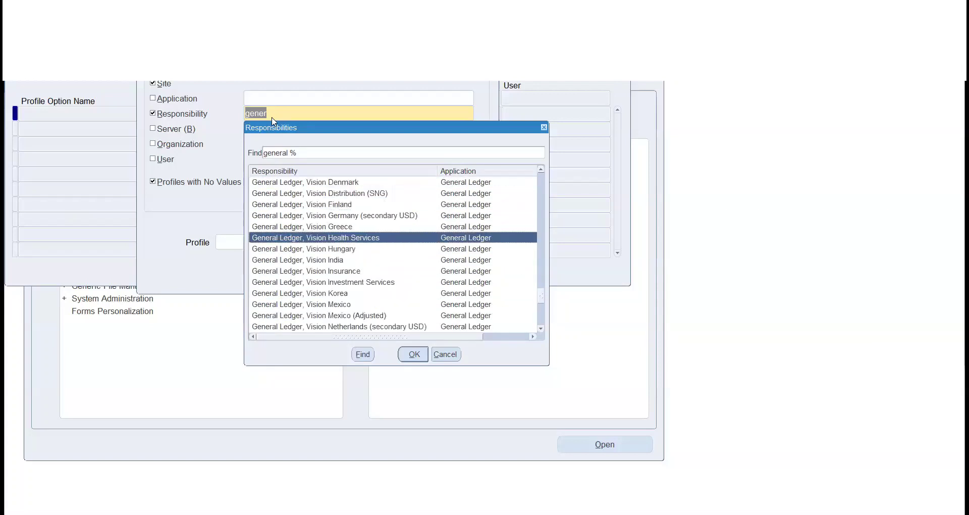
pyautogui.press('Down')
pyautogui.press('Down')
pyautogui.press('Down')
pyautogui.press('Down')
pyautogui.press('Down')
pyautogui.press('Down')
pyautogui.press('Down')
pyautogui.press('Down')
pyautogui.press('Down')
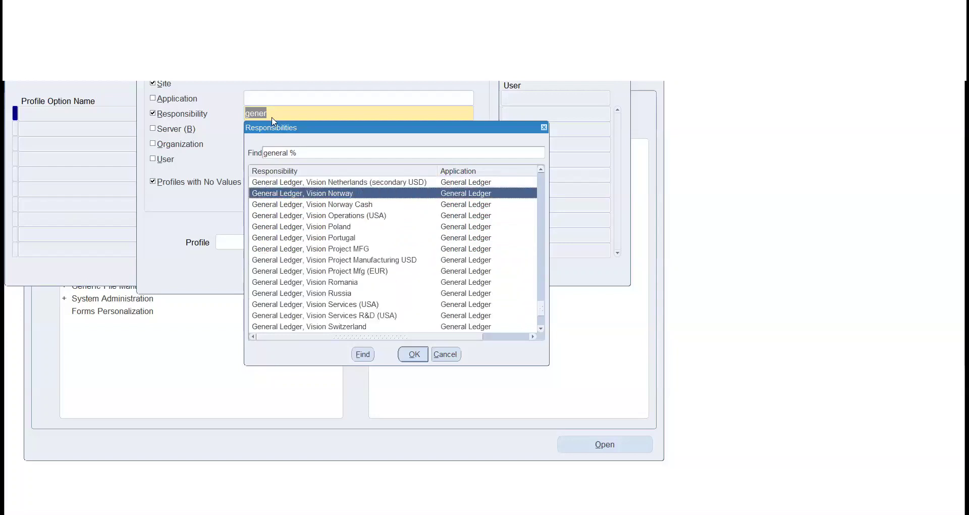
pyautogui.press('Down')
pyautogui.press('Down')
pyautogui.press('Return')
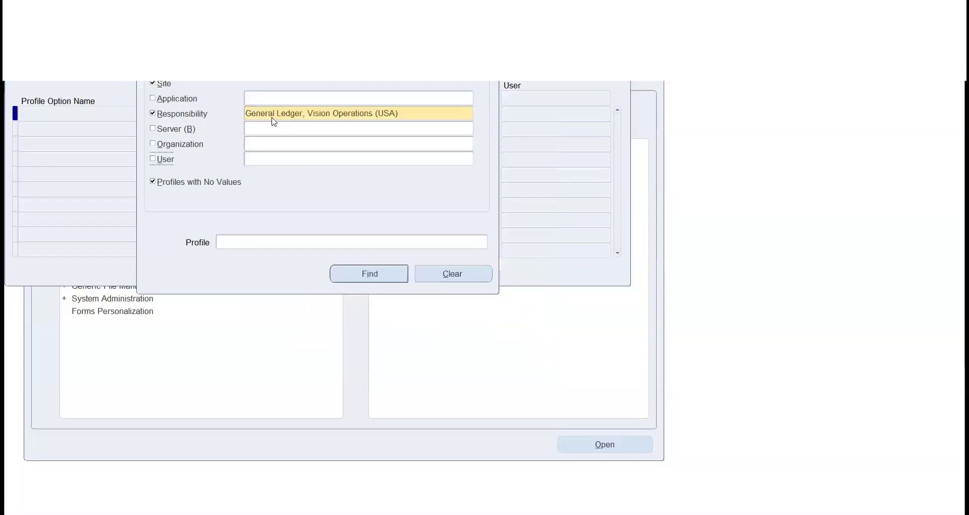
# Exclude the site level and profiles with no values from the search, and find the responsibility's profile options
pyautogui.click(166, 182)
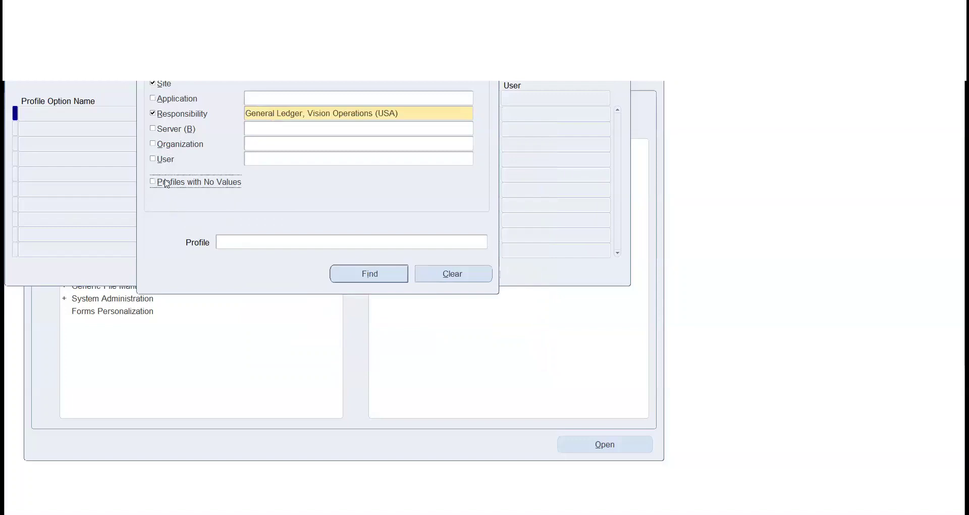
pyautogui.click(165, 86)
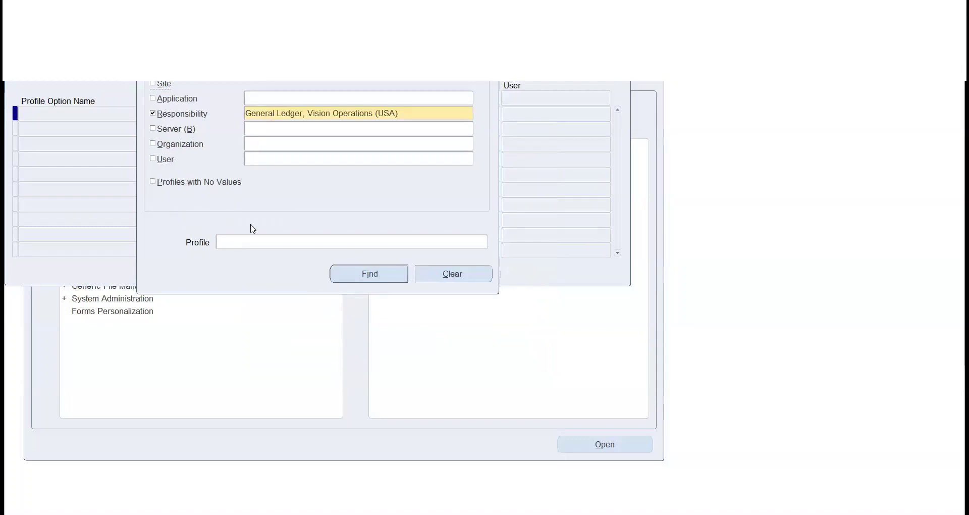
pyautogui.click(384, 272)
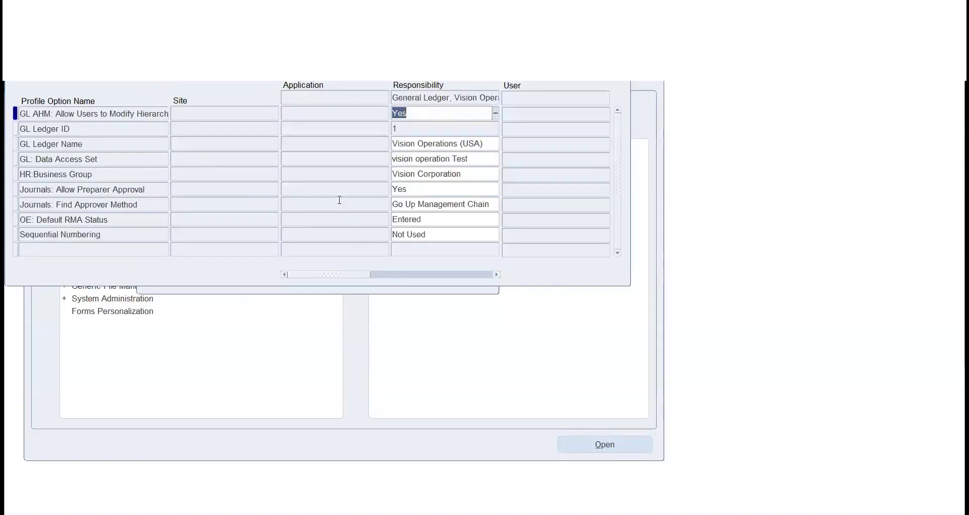
# Examine the GL Ledger Name and GL: Data Access Set profile options for the responsibility, and close the profile values form
pyautogui.click(99, 144)
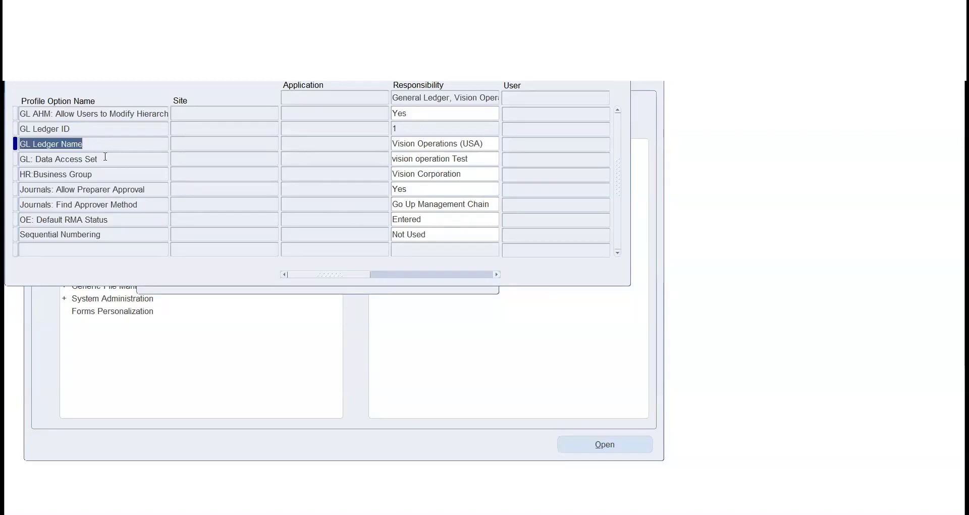
pyautogui.click(109, 162)
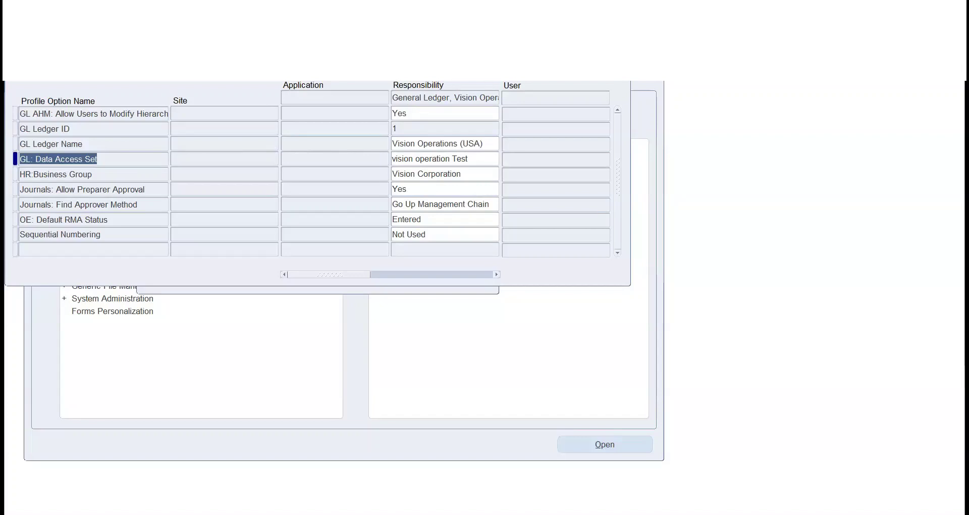
pyautogui.press('F4')
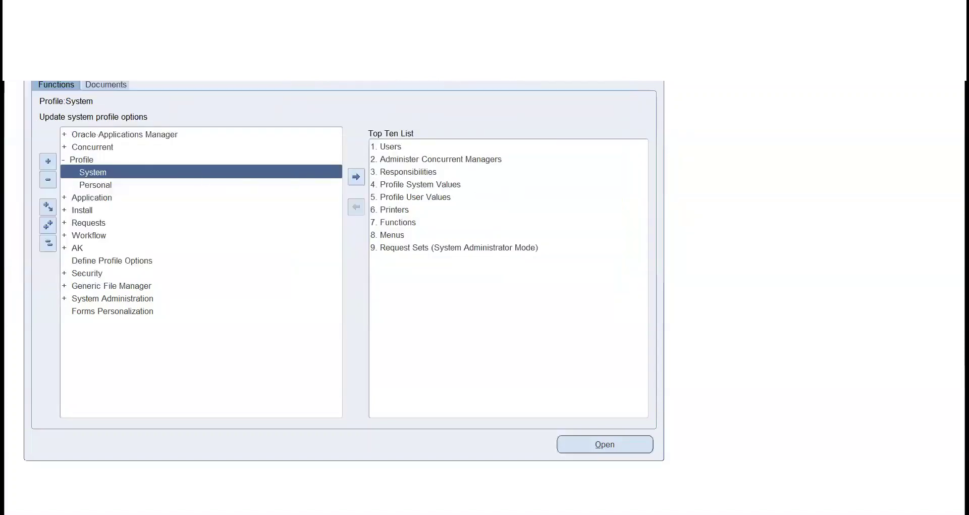
# Switch to the General Ledger, Vision Operations (USA) responsibility, searching for "general Ledger, %"
pyautogui.hotkey('ctrl', 'l')
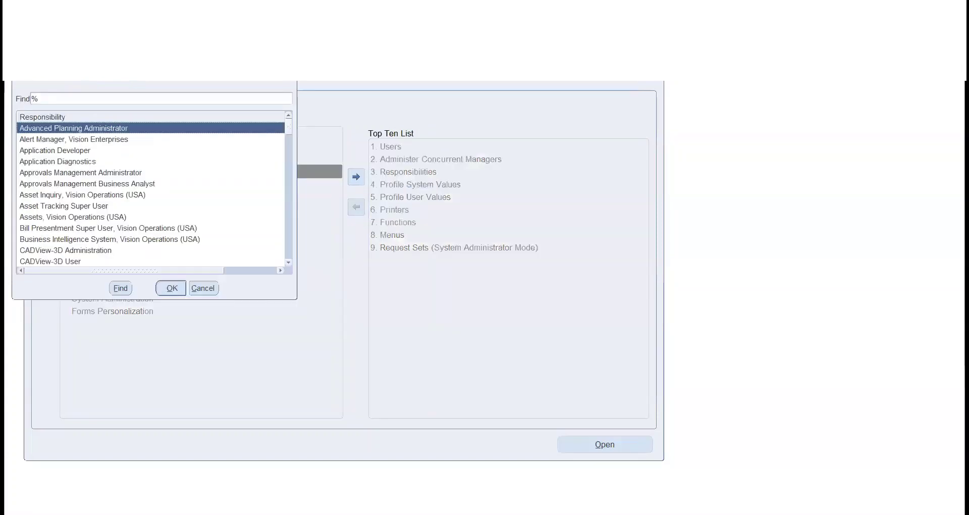
pyautogui.write('general Ledger, %')
pyautogui.click(87, 139)
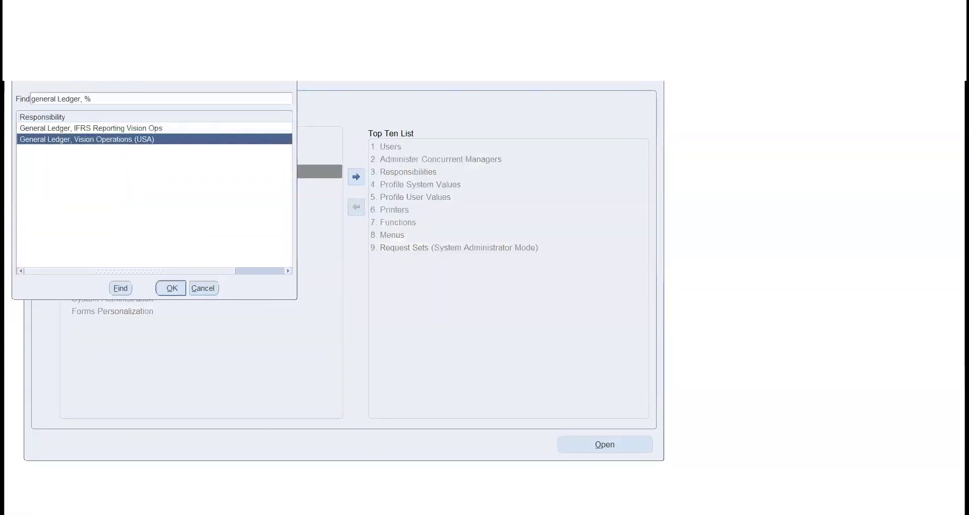
pyautogui.press('Return')
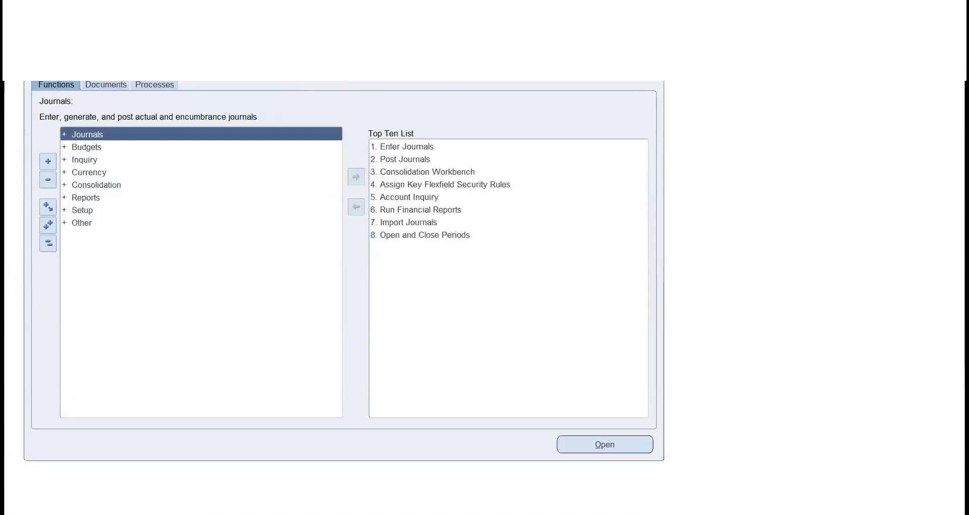
# Open the Enter Journals form from the Journals functions
pyautogui.press('Right')
pyautogui.press('Down')
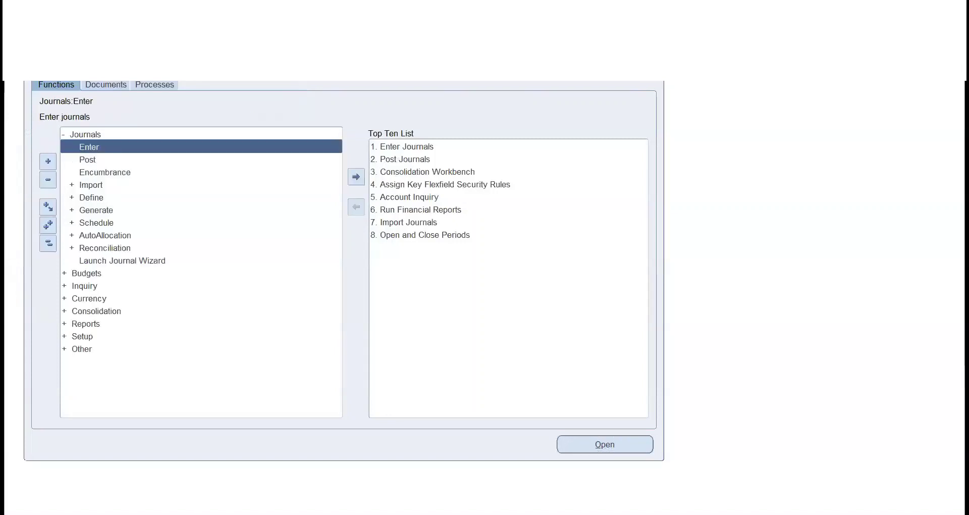
pyautogui.press('Return')
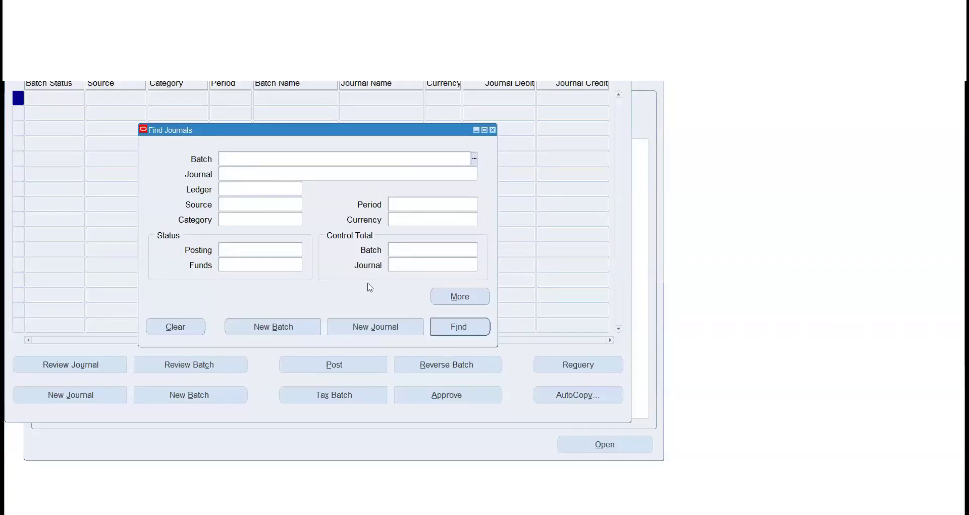
# Examine the posting statuses available as a journal search criterion, and leave the list without choosing one
pyautogui.click(288, 249)
pyautogui.click(301, 249)
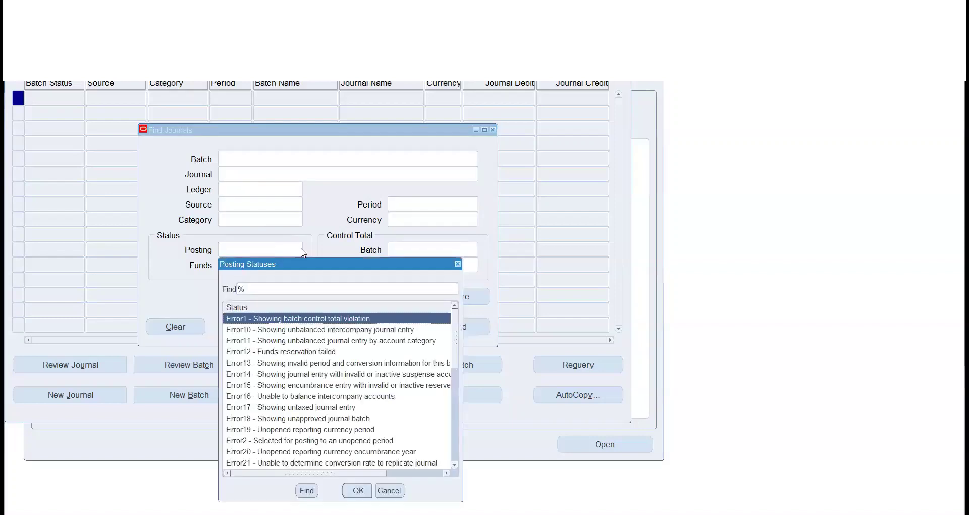
pyautogui.click(269, 353)
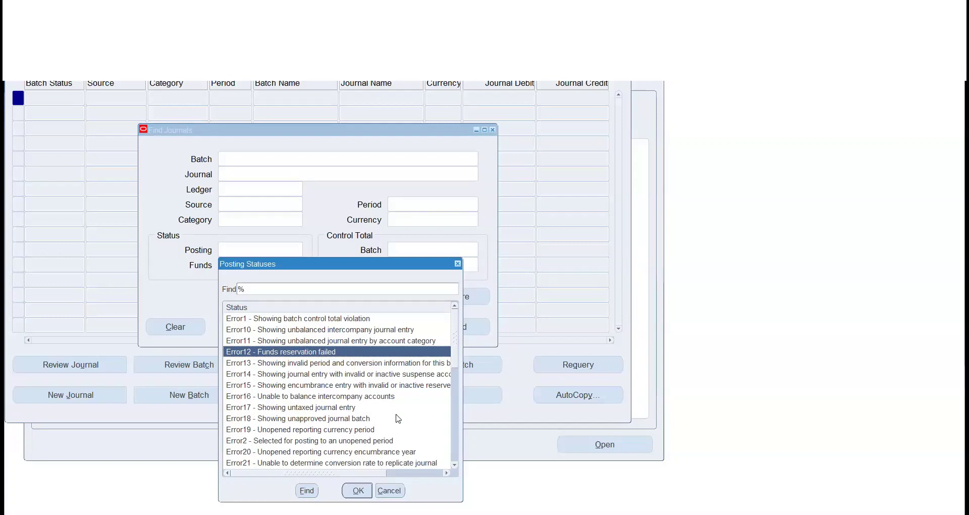
pyautogui.click(390, 490)
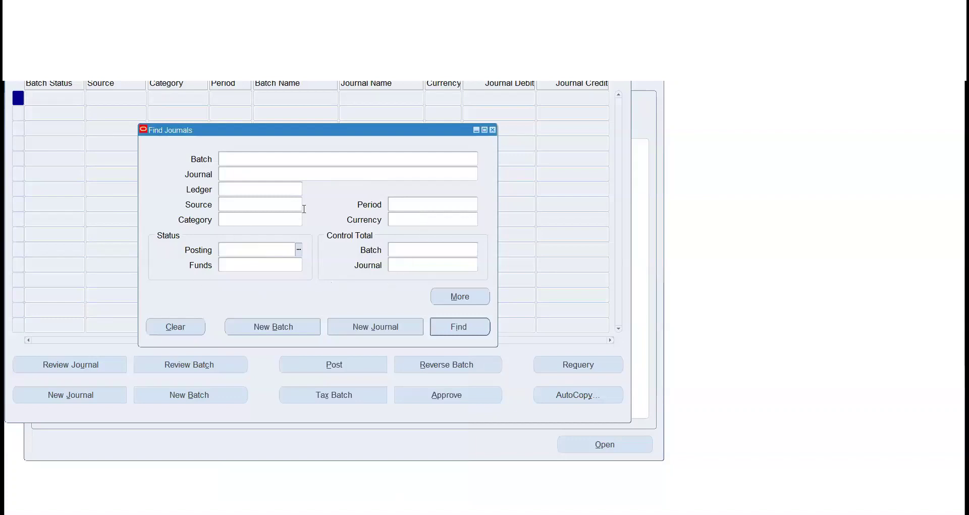
# Start a new journal and examine its effective date and the available categories, keeping the category as Adjustment
pyautogui.click(376, 328)
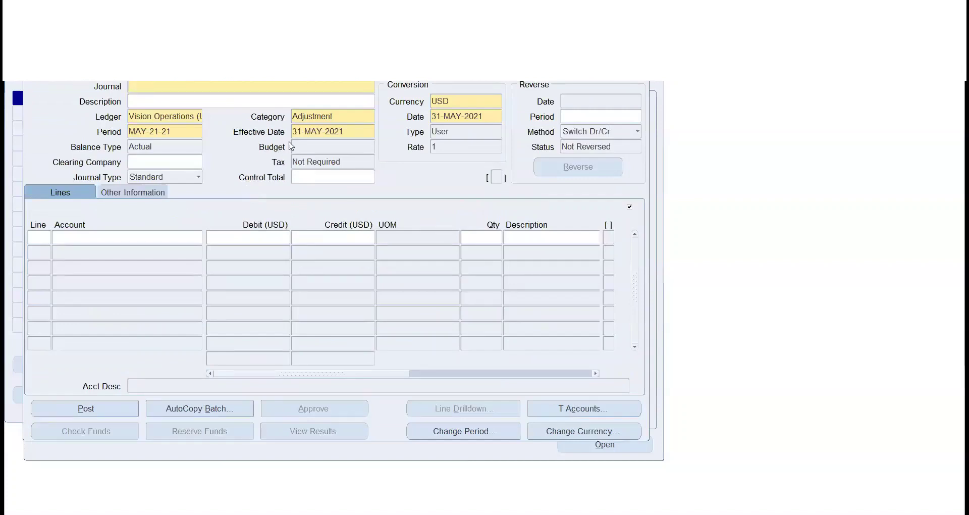
pyautogui.click(364, 132)
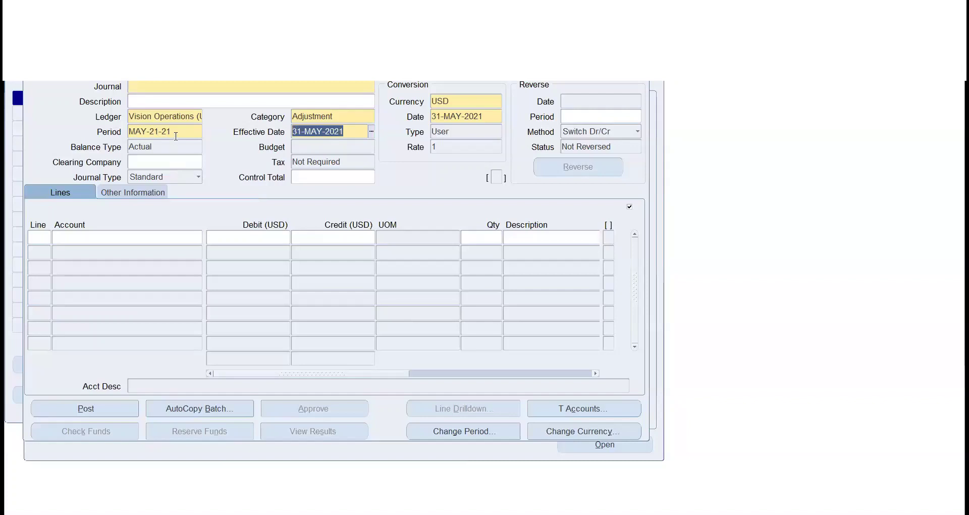
pyautogui.click(308, 148)
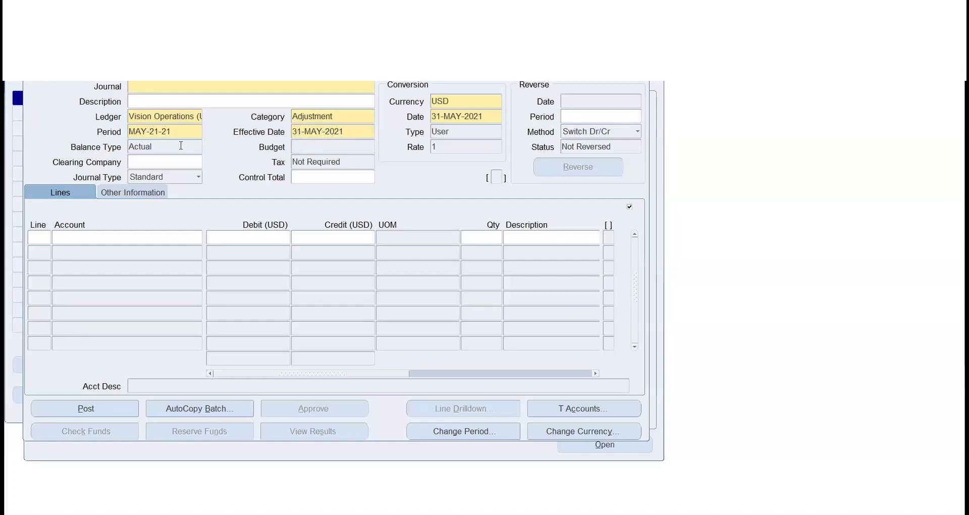
pyautogui.click(347, 117)
pyautogui.click(371, 117)
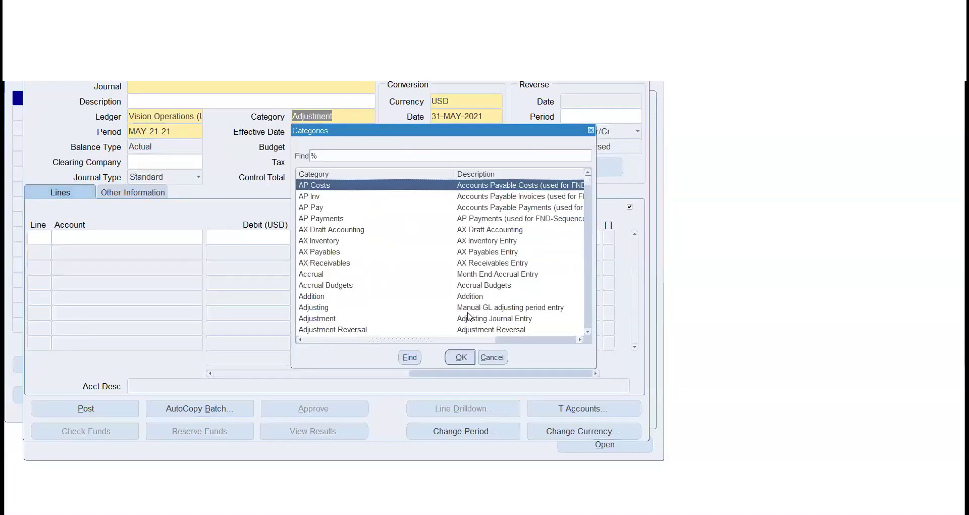
pyautogui.click(492, 357)
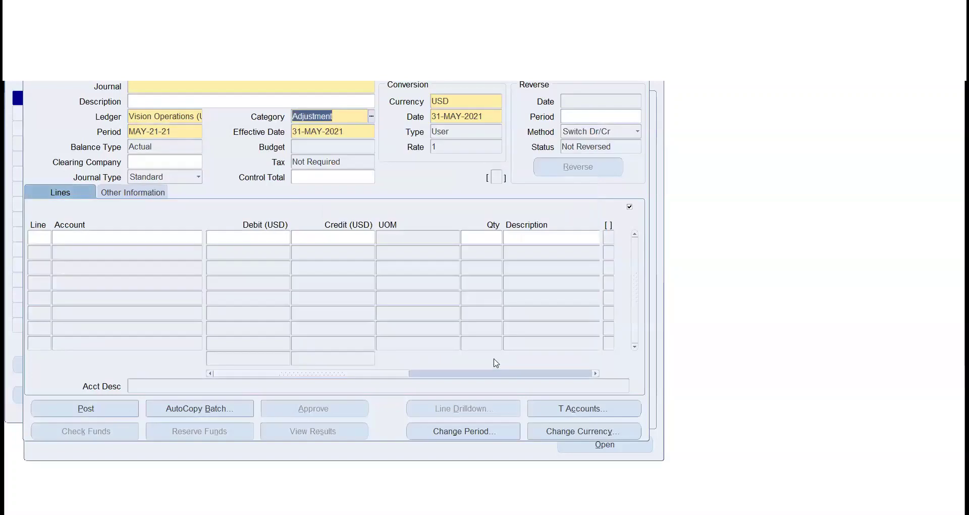
# Enter "FY closing Adj entry" as both the journal's name and its description
pyautogui.click(159, 90)
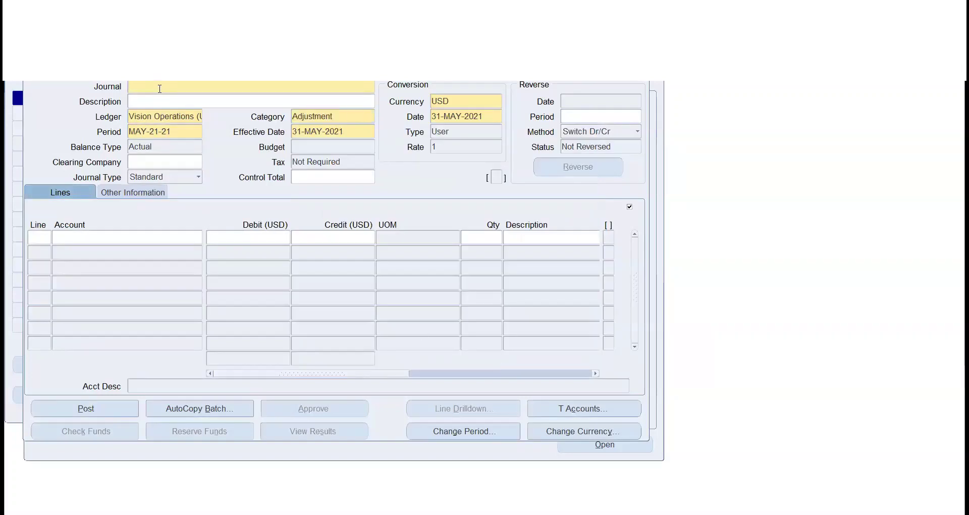
pyautogui.write('FY closing Adj entry')
pyautogui.press('Tab')
pyautogui.hotkey('shift', 'Tab')
pyautogui.hotkey('ctrl', 'c')
pyautogui.press('Tab')
pyautogui.hotkey('ctrl', 'v')
# Add journal line 1 and assign its account through the account alias Accrued Expense
pyautogui.click(41, 237)
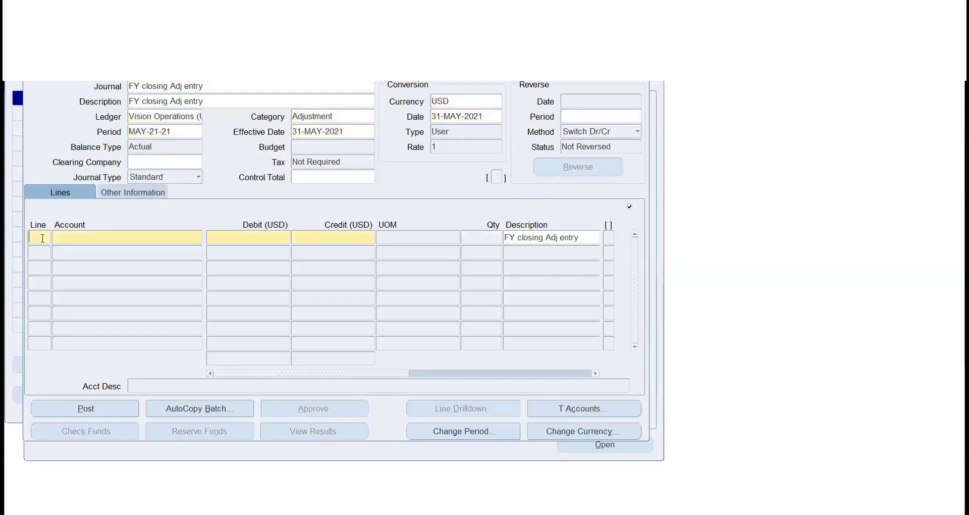
pyautogui.write('1')
pyautogui.press('Tab')
pyautogui.click(199, 238)
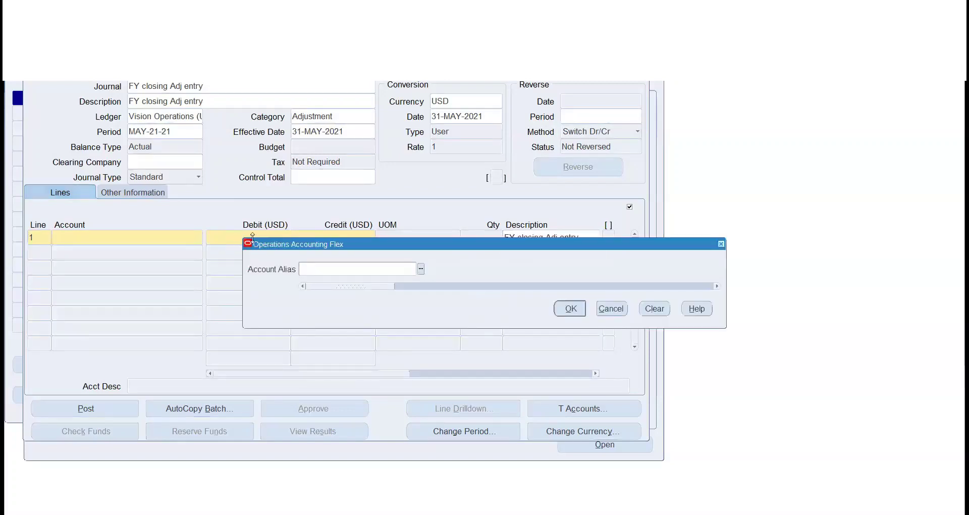
pyautogui.click(422, 269)
pyautogui.press('Return')
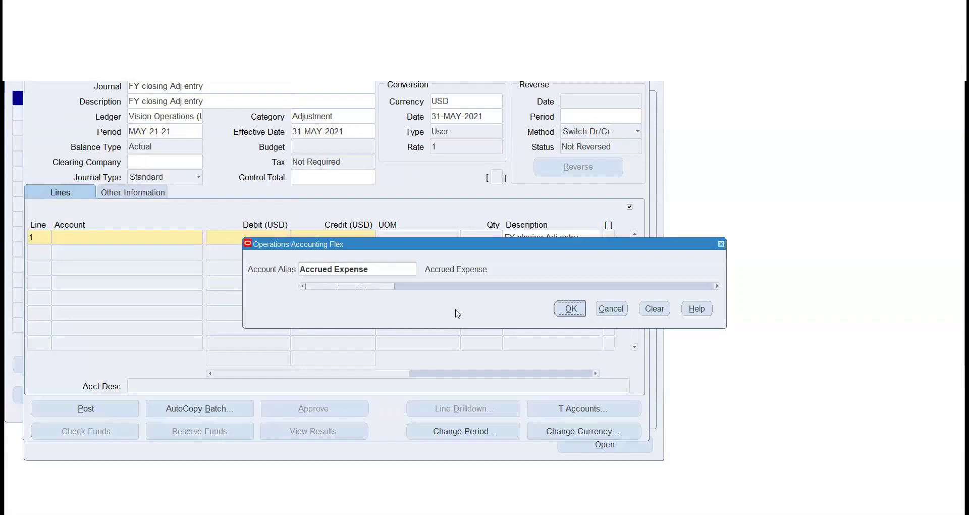
pyautogui.click(569, 308)
# Reopen line 1's account segments and examine the available company values without choosing another one
pyautogui.click(199, 236)
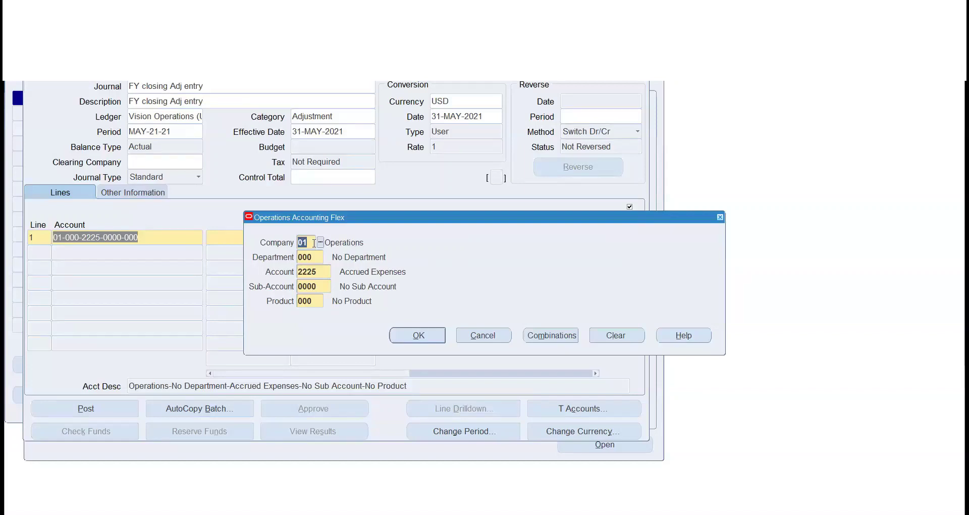
pyautogui.click(319, 243)
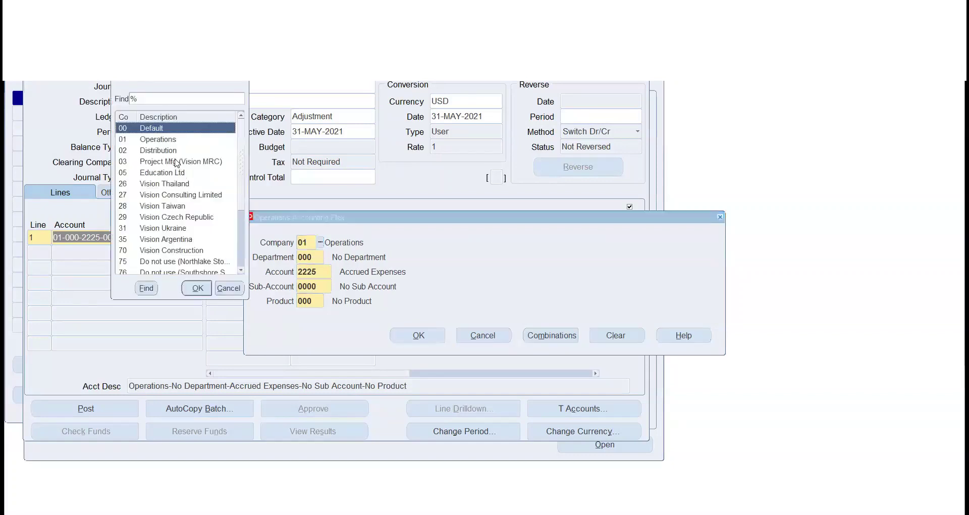
pyautogui.press('Down')
pyautogui.press('Down')
pyautogui.press('Down')
pyautogui.press('Down')
pyautogui.press('Down')
pyautogui.press('Down')
pyautogui.press('Down')
pyautogui.press('Up')
pyautogui.press('Up')
pyautogui.press('Up')
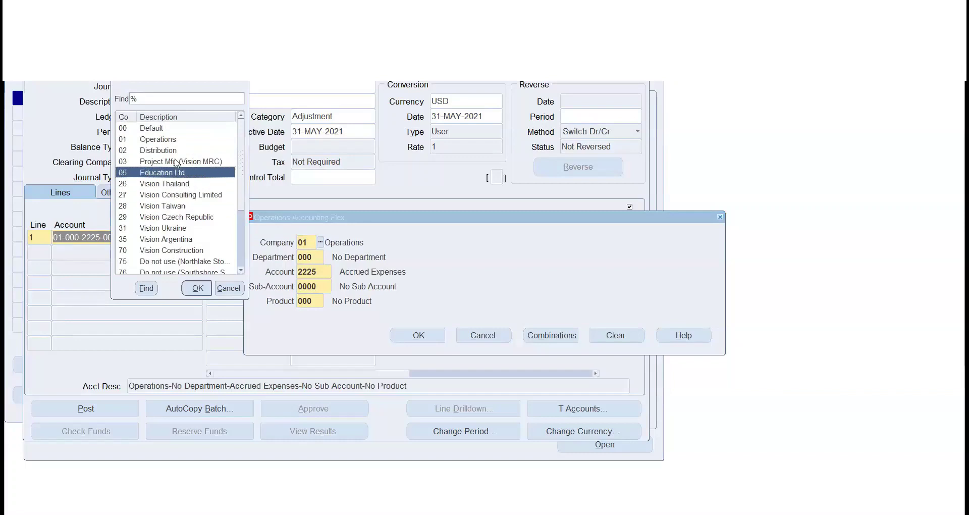
pyautogui.press('Up')
pyautogui.press('Up')
pyautogui.press('Up')
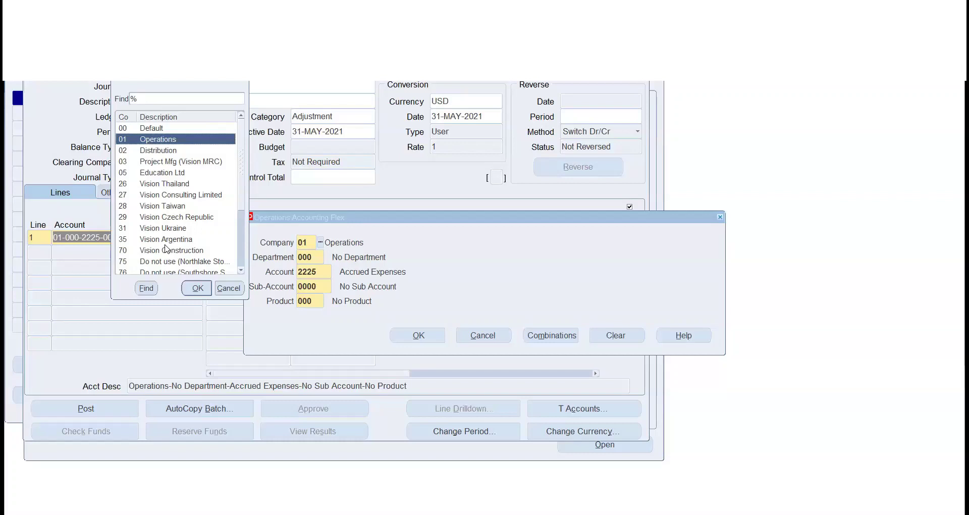
pyautogui.click(233, 287)
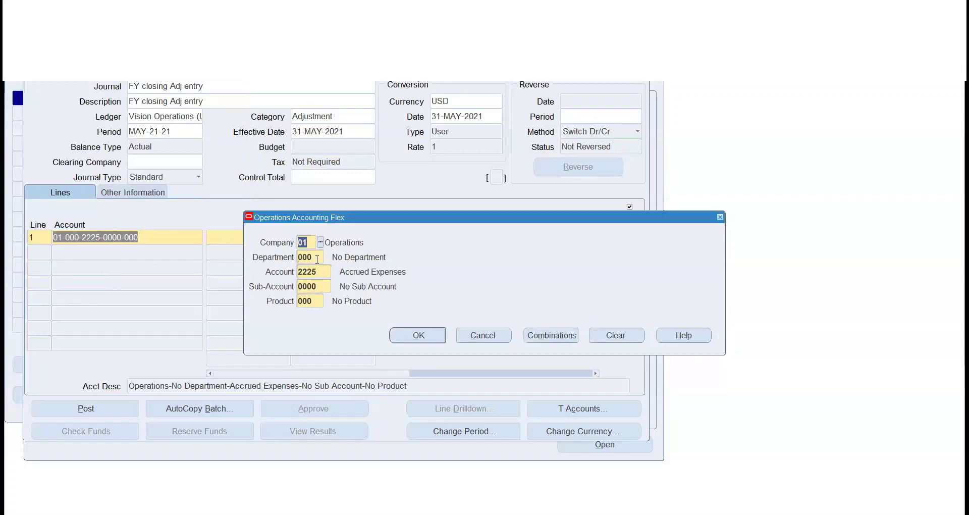
# Examine the available department values for line 1's account, and close the account segments without changes
pyautogui.press('Tab')
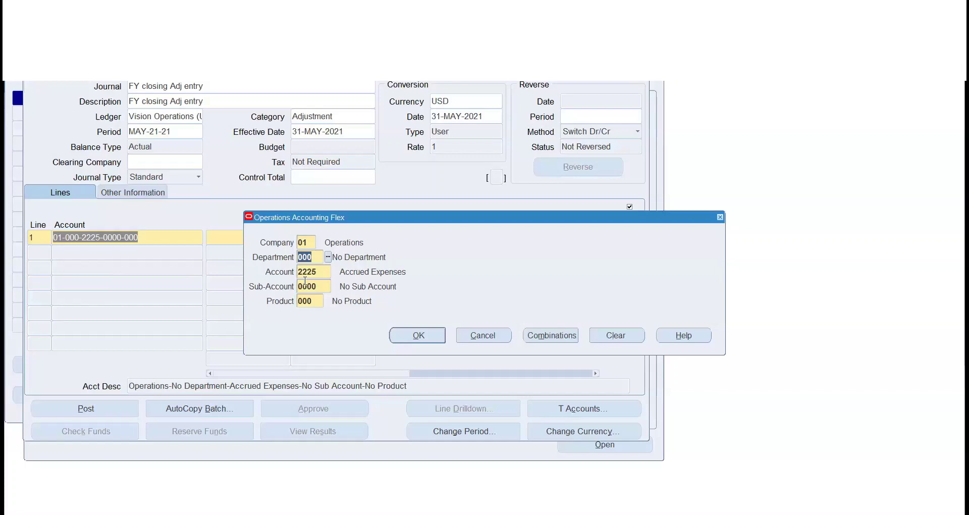
pyautogui.click(328, 258)
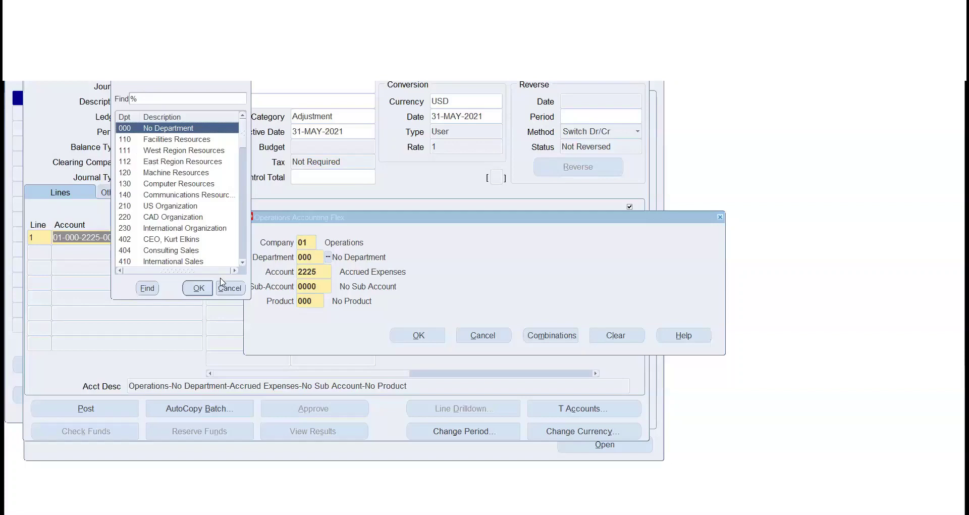
pyautogui.click(233, 290)
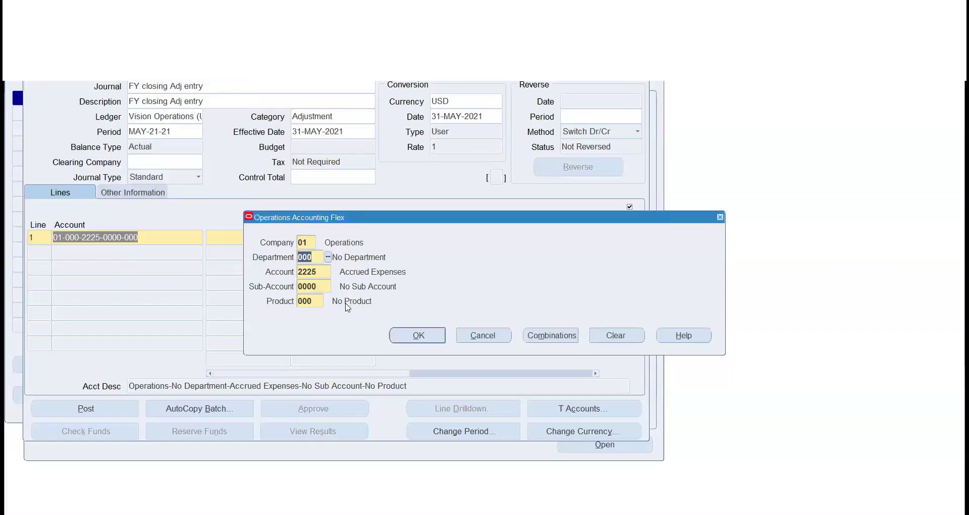
pyautogui.click(482, 336)
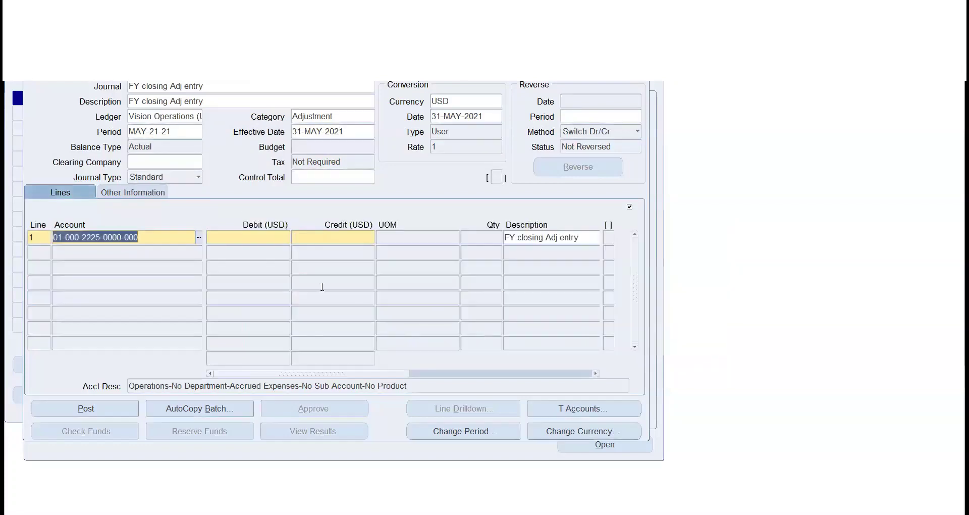
# Enter a debit of 100.00 USD on journal line 1, keeping its line description
pyautogui.click(254, 237)
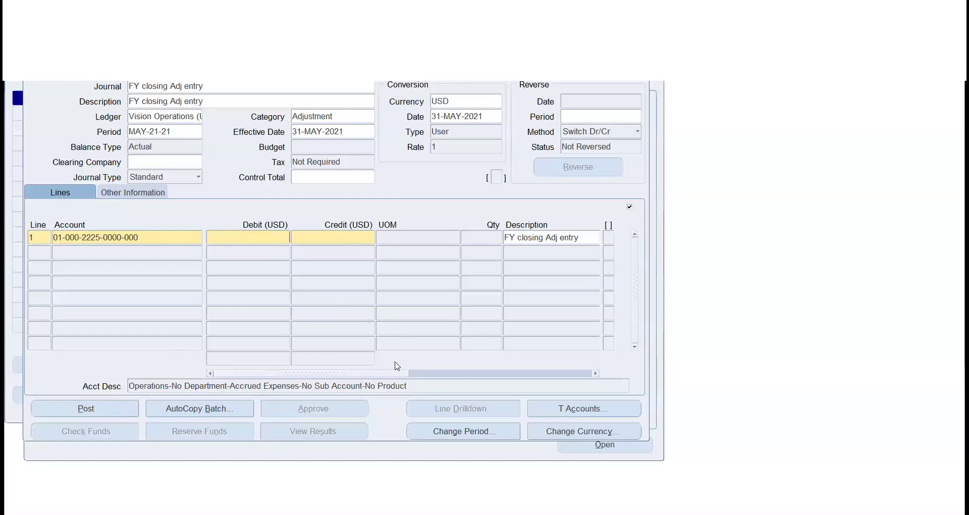
pyautogui.press('Tab')
pyautogui.press('Tab')
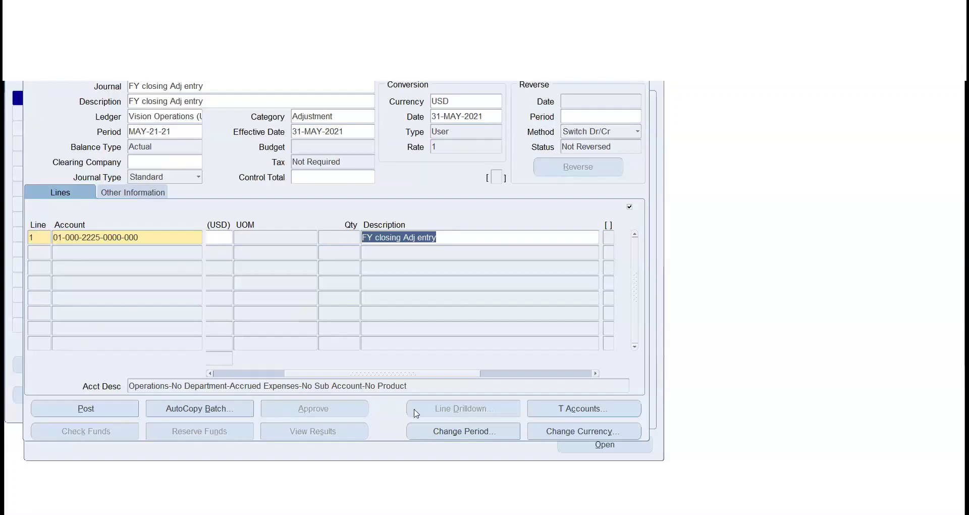
# Save the unbalanced journal to view the Change Period dialog, and cancel the period change
pyautogui.click(442, 431)
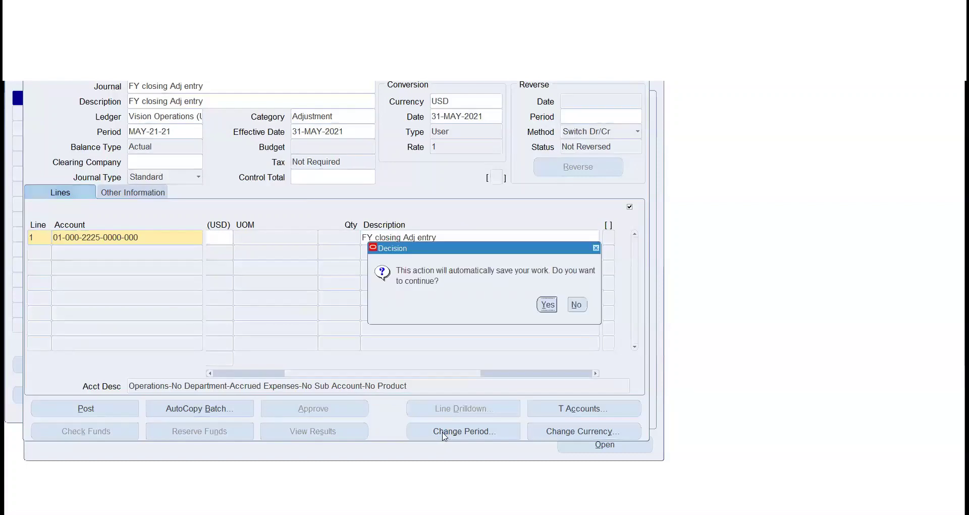
pyautogui.click(550, 303)
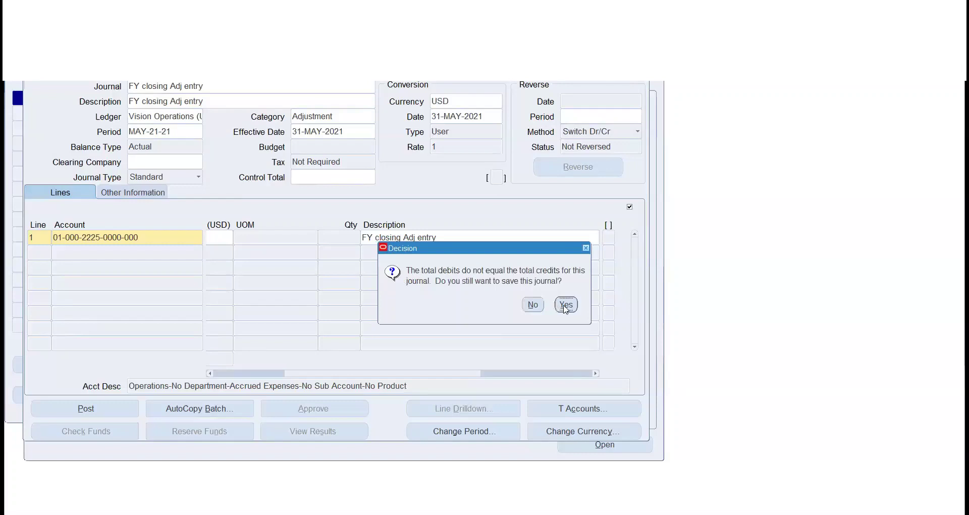
pyautogui.click(565, 306)
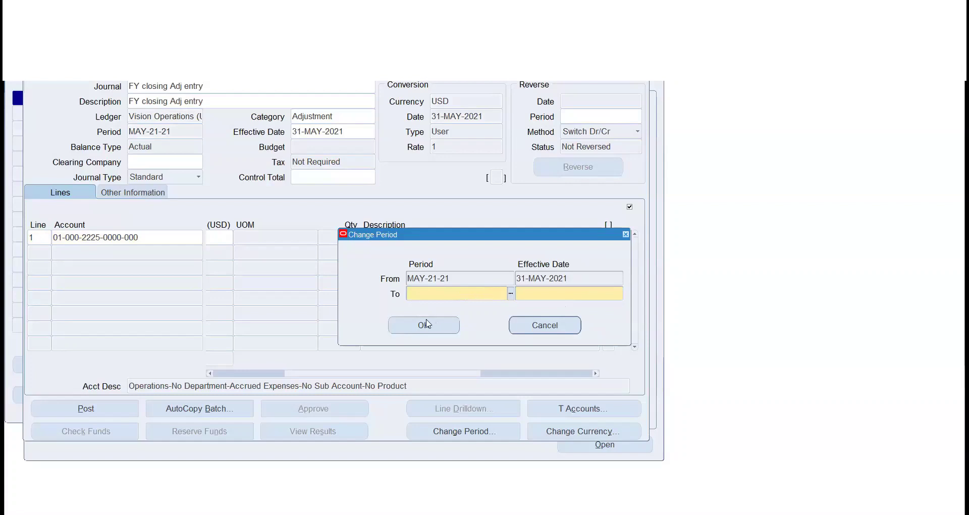
pyautogui.click(543, 324)
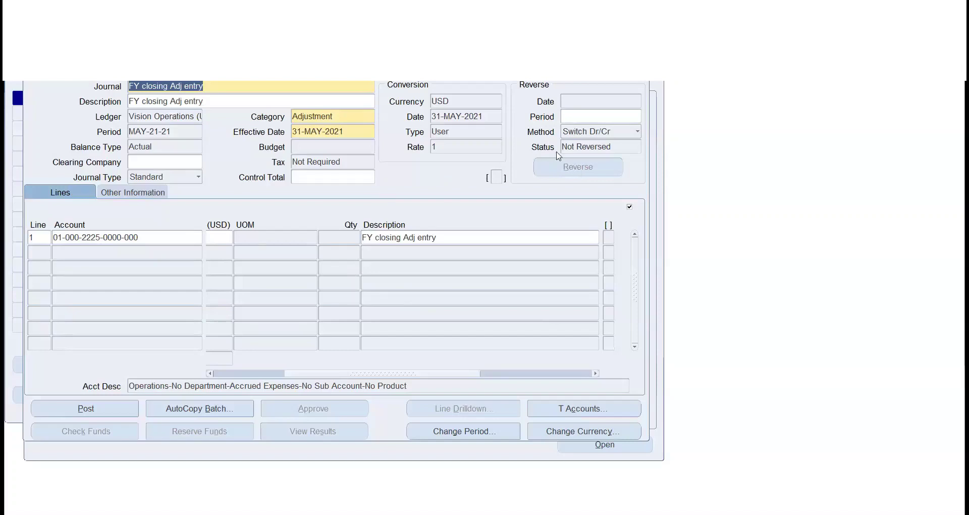
# Examine the journal's reversal status, period and method choices, its conversion details and line amounts, and close the journal
pyautogui.click(588, 148)
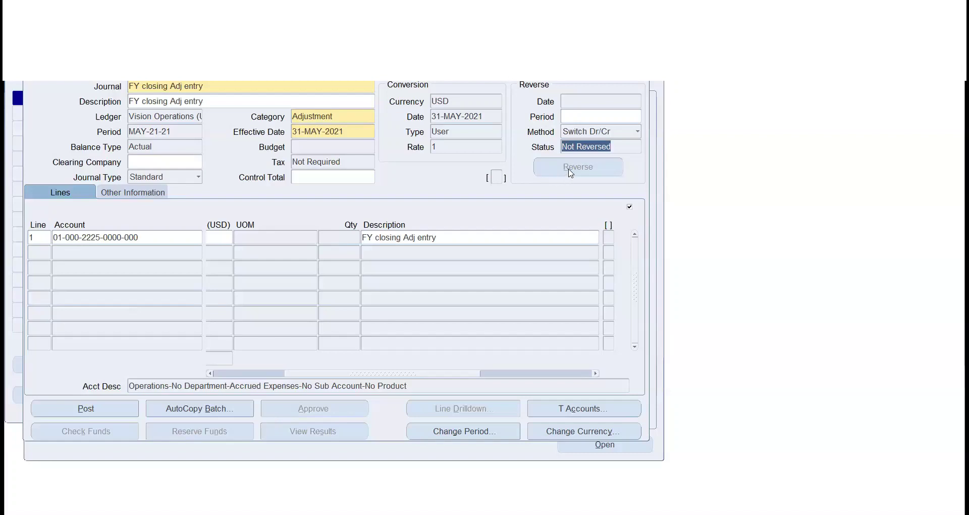
pyautogui.click(600, 115)
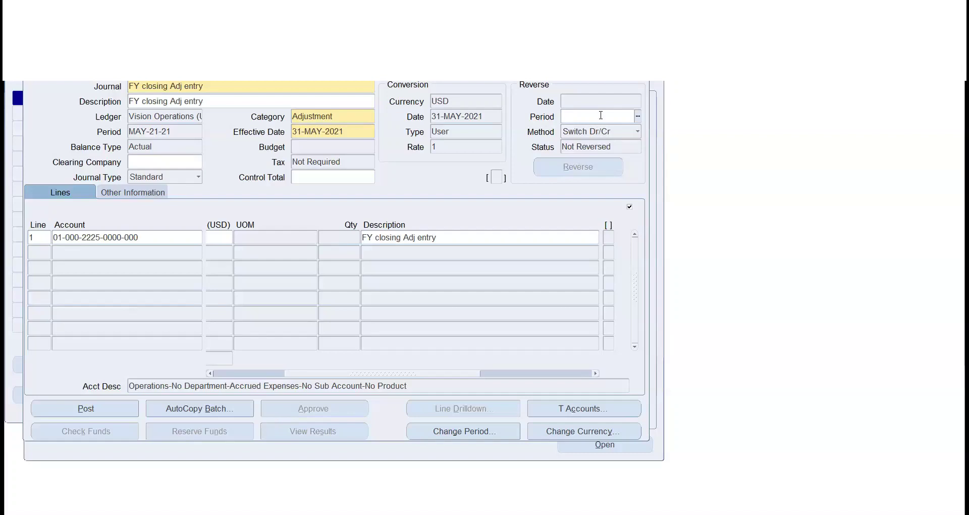
pyautogui.click(629, 135)
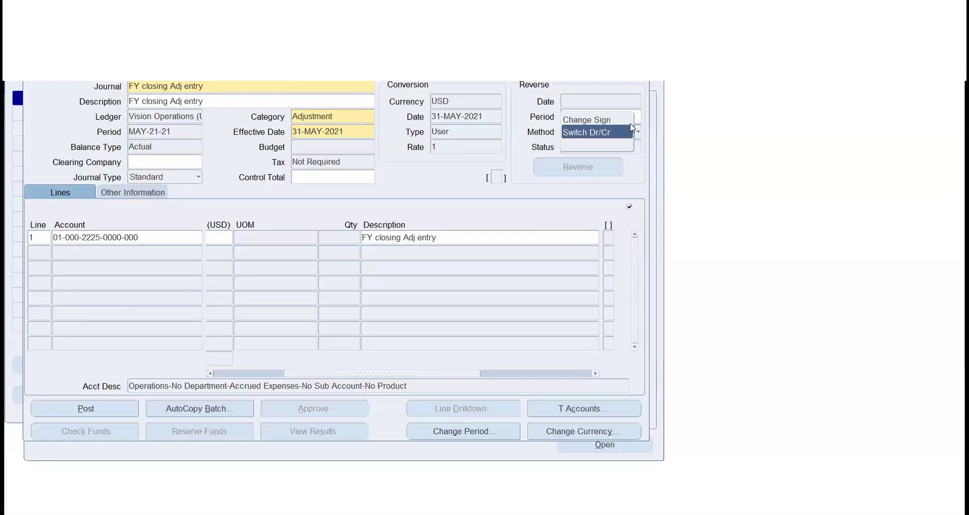
pyautogui.click(631, 102)
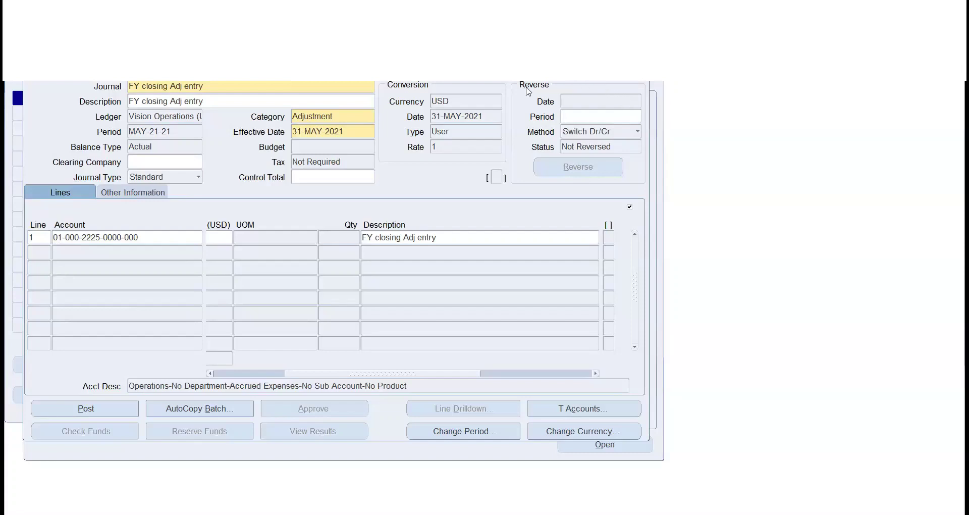
pyautogui.click(463, 100)
pyautogui.click(445, 149)
pyautogui.click(230, 374)
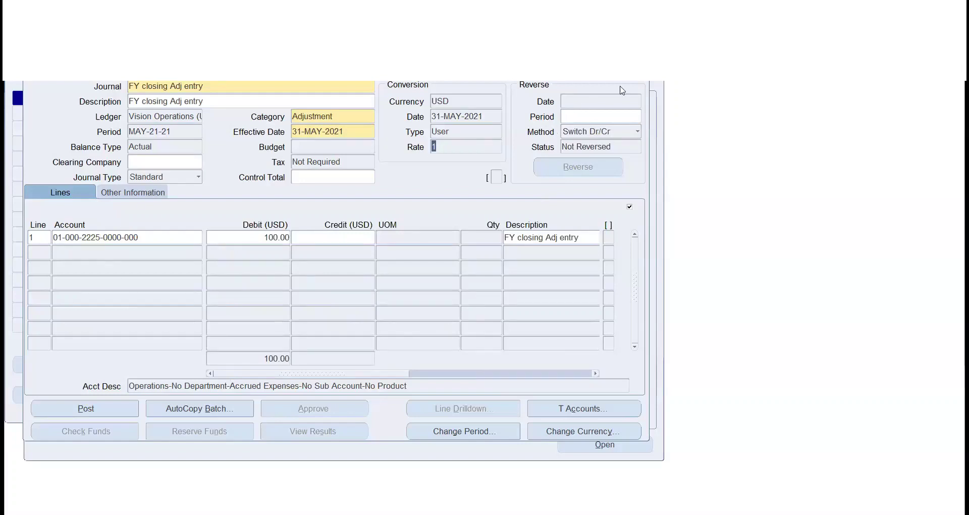
pyautogui.hotkey('ctrl', 'F4')
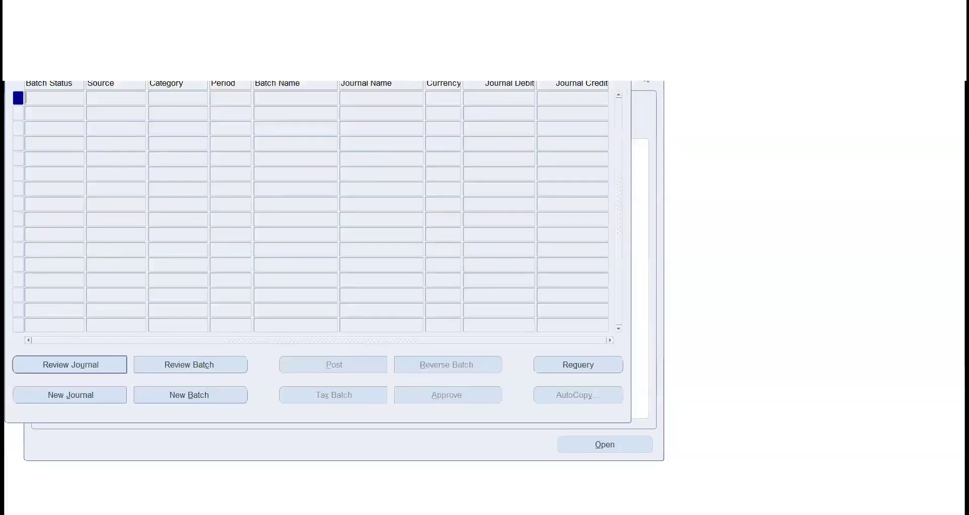
# Close the journals search results, examine the available sources for a journal import, and close the import form without choosing one
pyautogui.hotkey('ctrl', 'F4')
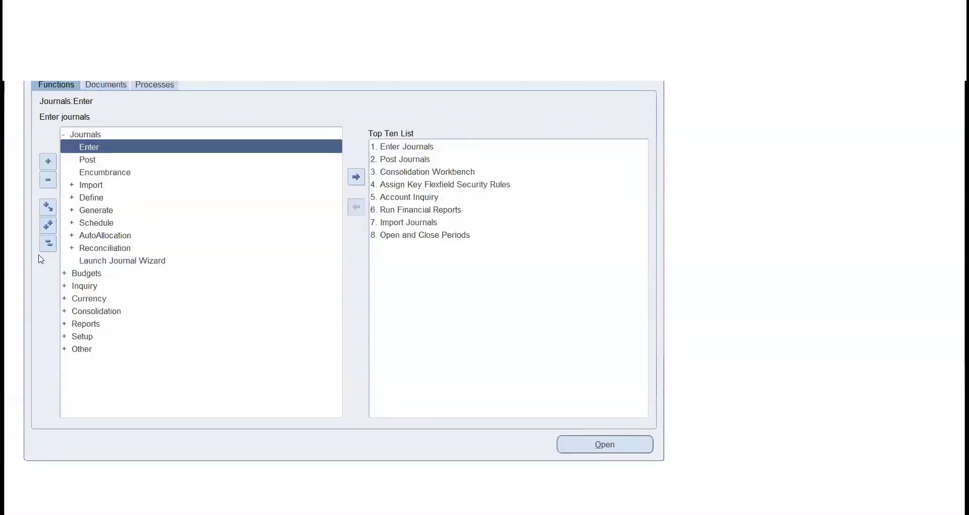
pyautogui.doubleClick(84, 189)
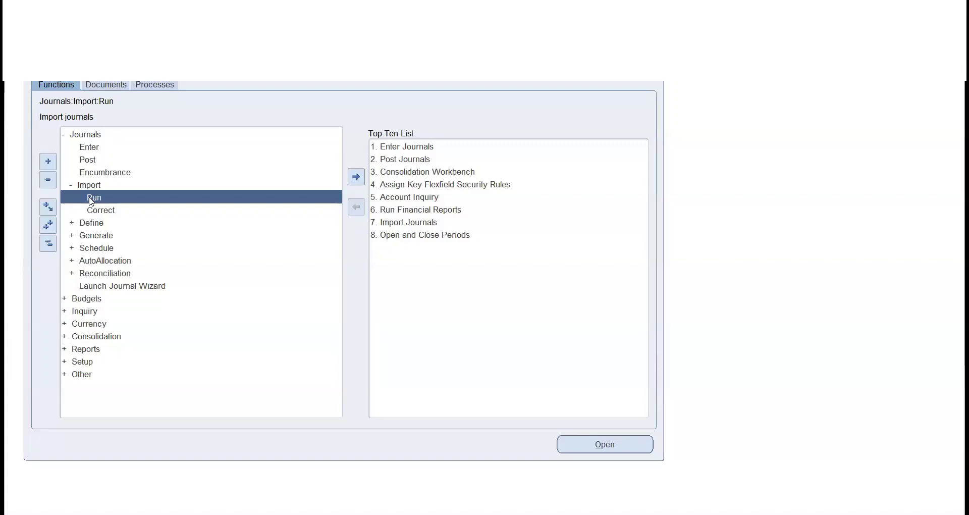
pyautogui.doubleClick(91, 198)
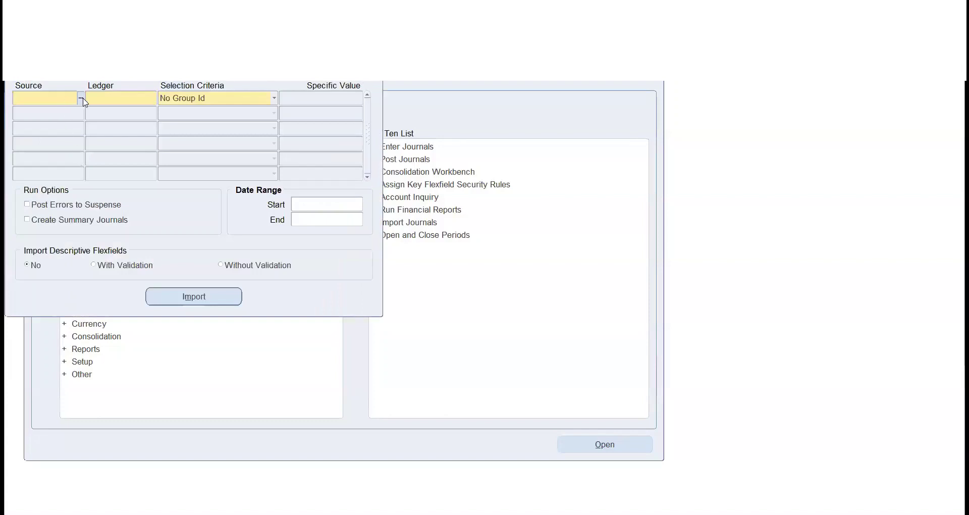
pyautogui.click(81, 98)
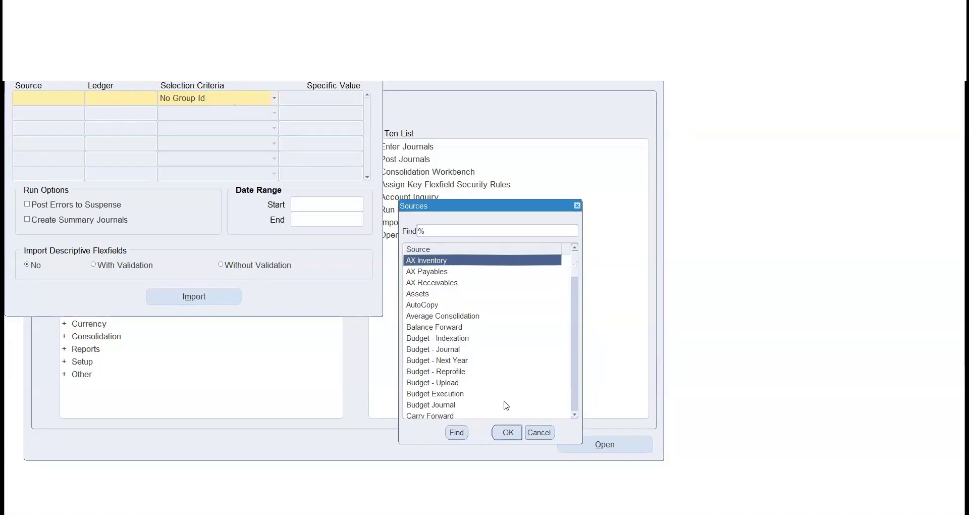
pyautogui.click(539, 433)
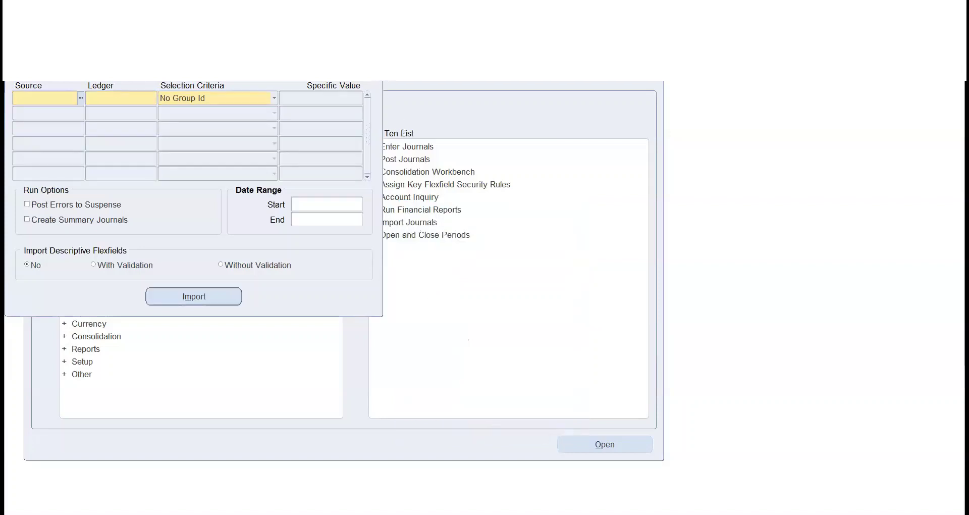
pyautogui.press('F4')
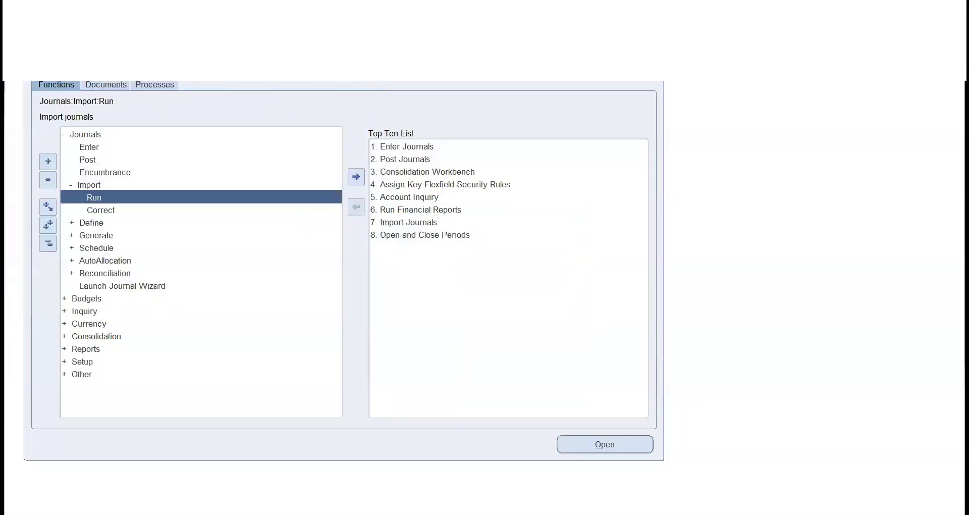
pyautogui.click(46, 246)
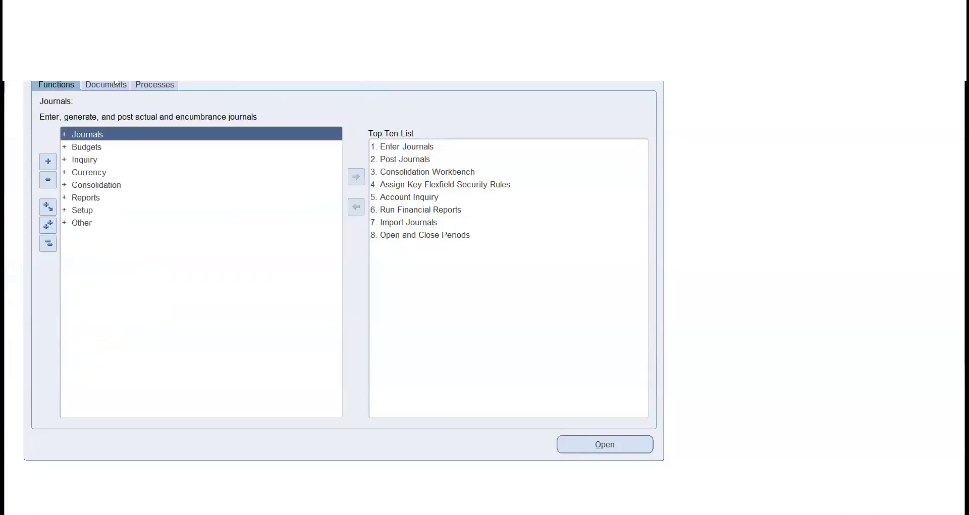
# Start a new concurrent request for the Trial Balance report, keeping the request name without additional variants
pyautogui.hotkey('alt', 'v')
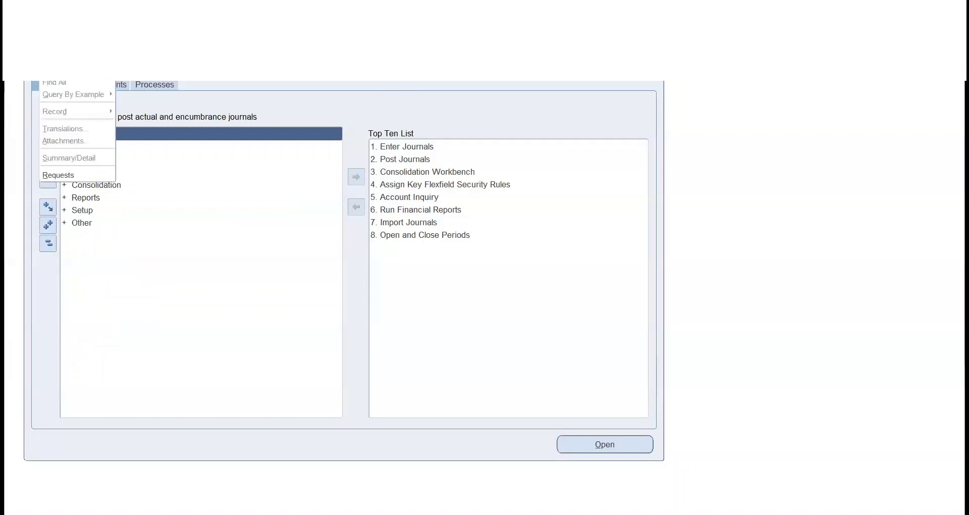
pyautogui.click(61, 176)
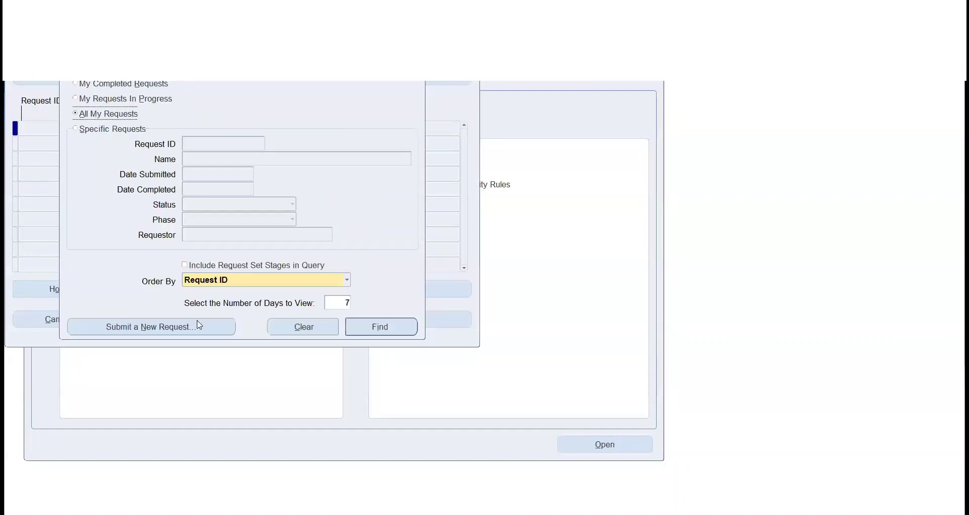
pyautogui.click(194, 326)
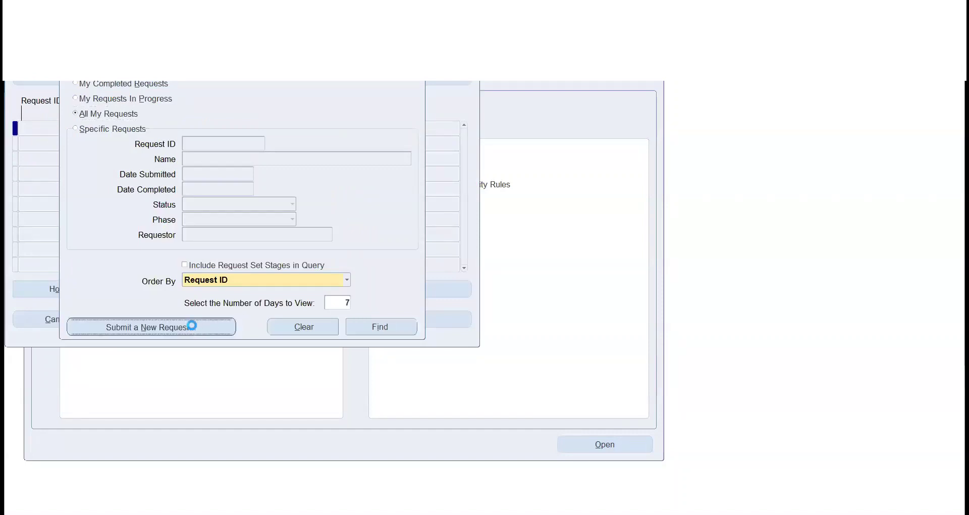
pyautogui.click(222, 266)
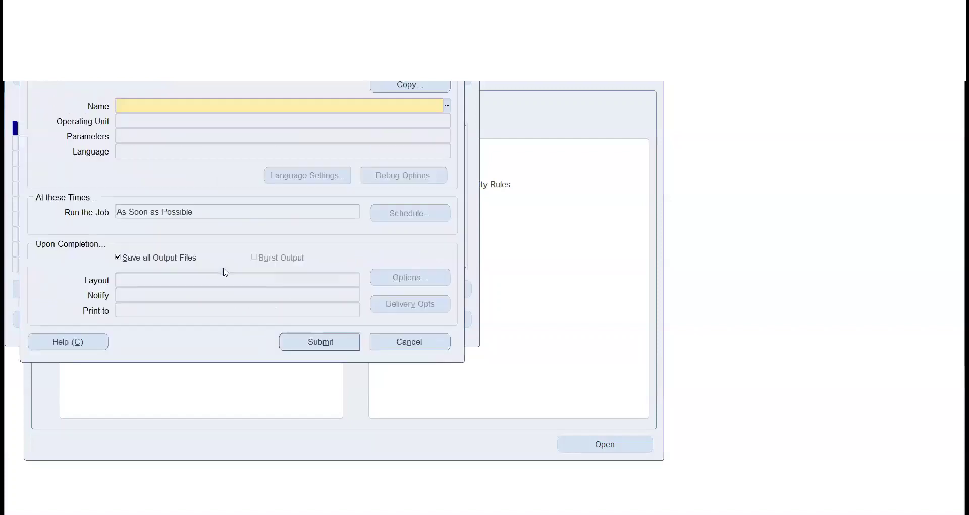
pyautogui.write('tri')
pyautogui.press('Tab')
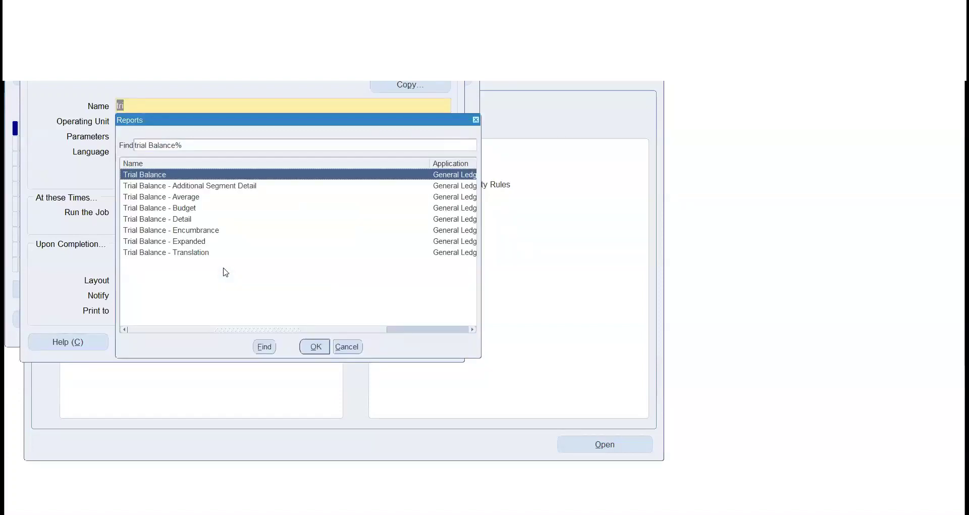
pyautogui.press('Return')
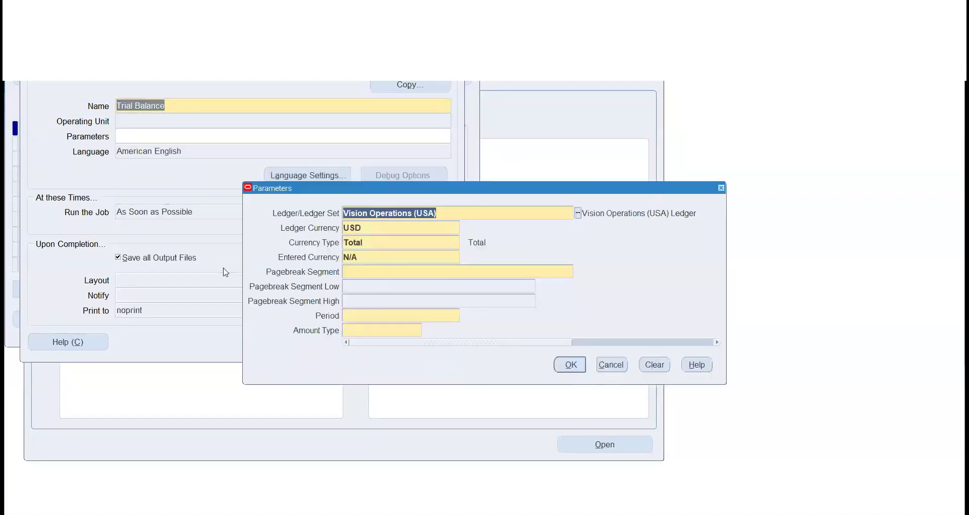
# Open the list of available pagebreak segments for the Trial Balance report's parameters
pyautogui.click(391, 270)
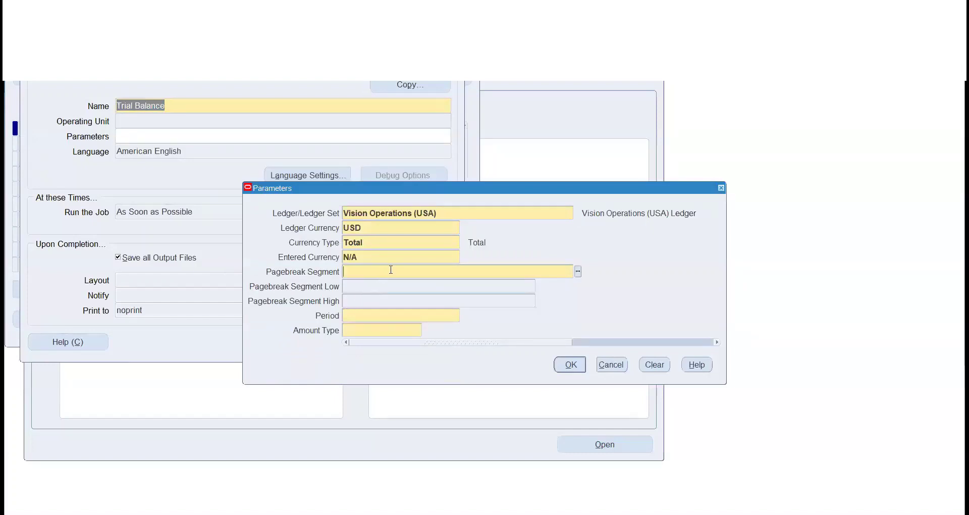
pyautogui.click(578, 272)
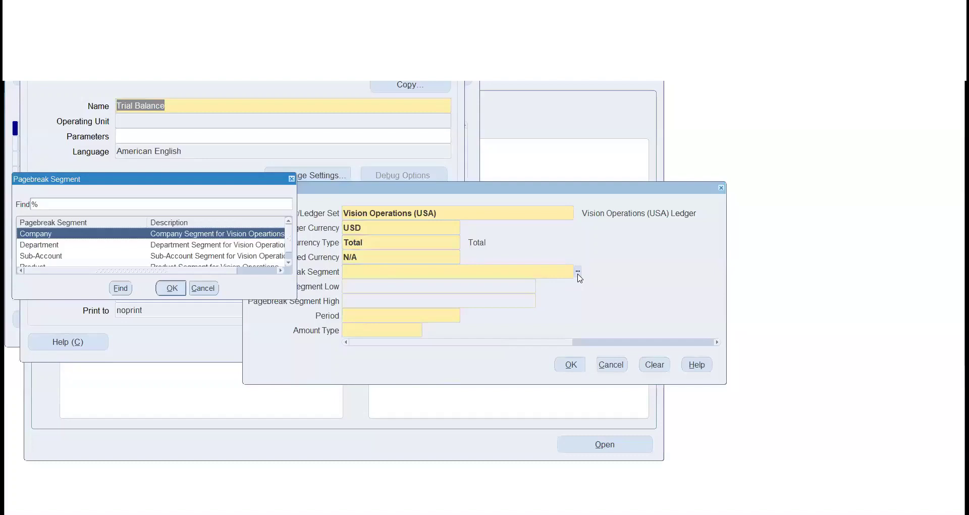